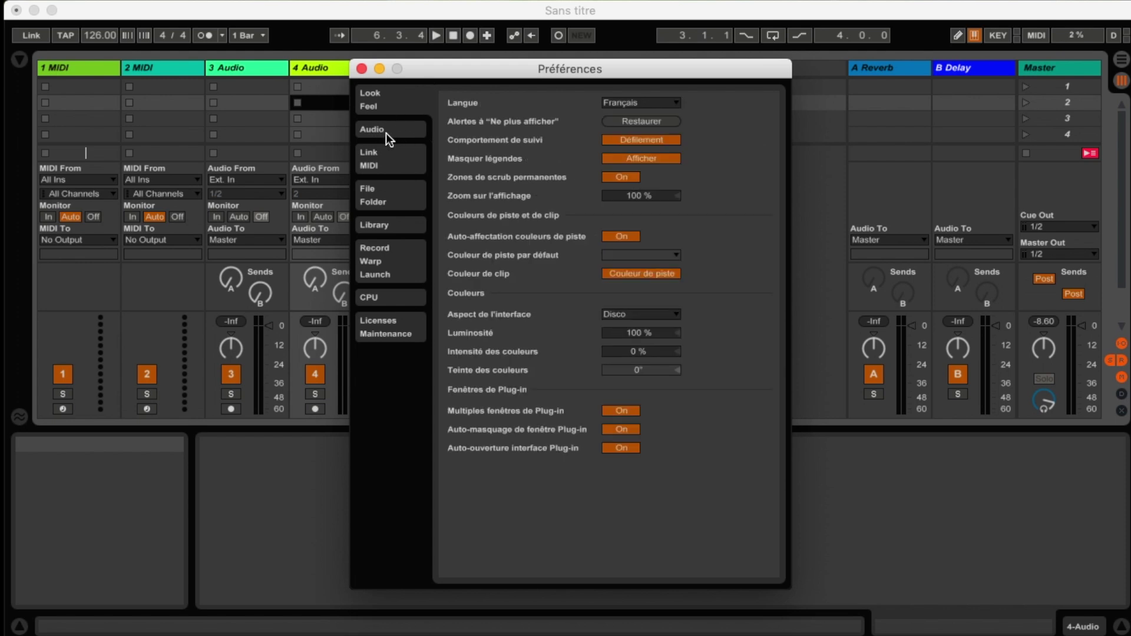
# In the audio preferences, set both the input and output device to Komplete Audio 6 (6 In, 6 Out), and close the preferences
pyautogui.click(386, 133)
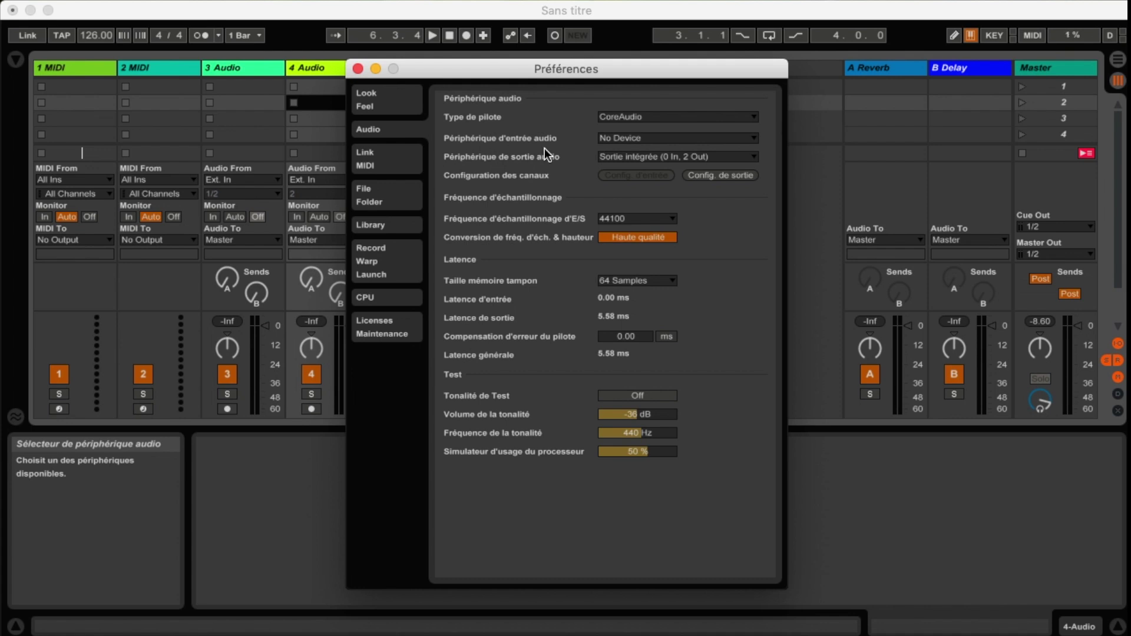
pyautogui.click(628, 140)
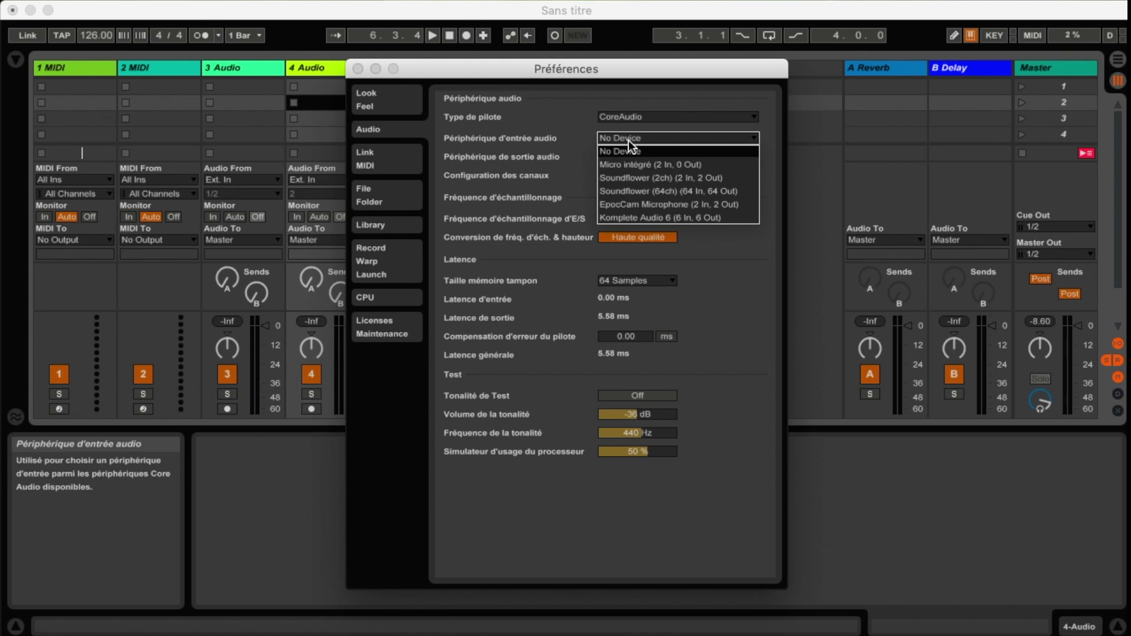
pyautogui.click(680, 218)
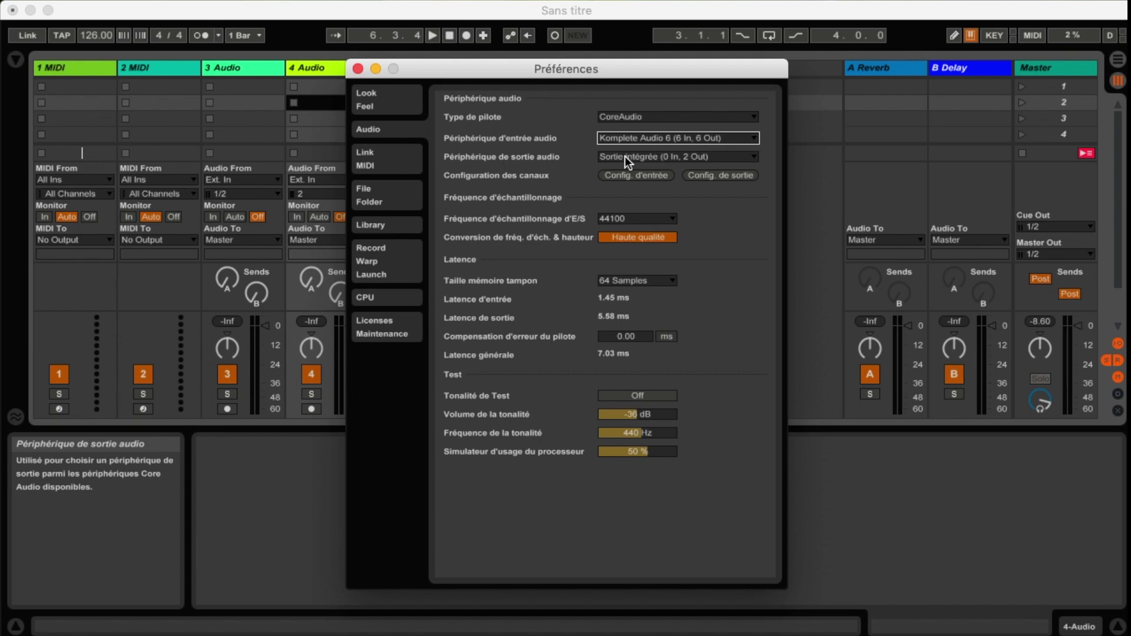
pyautogui.click(689, 156)
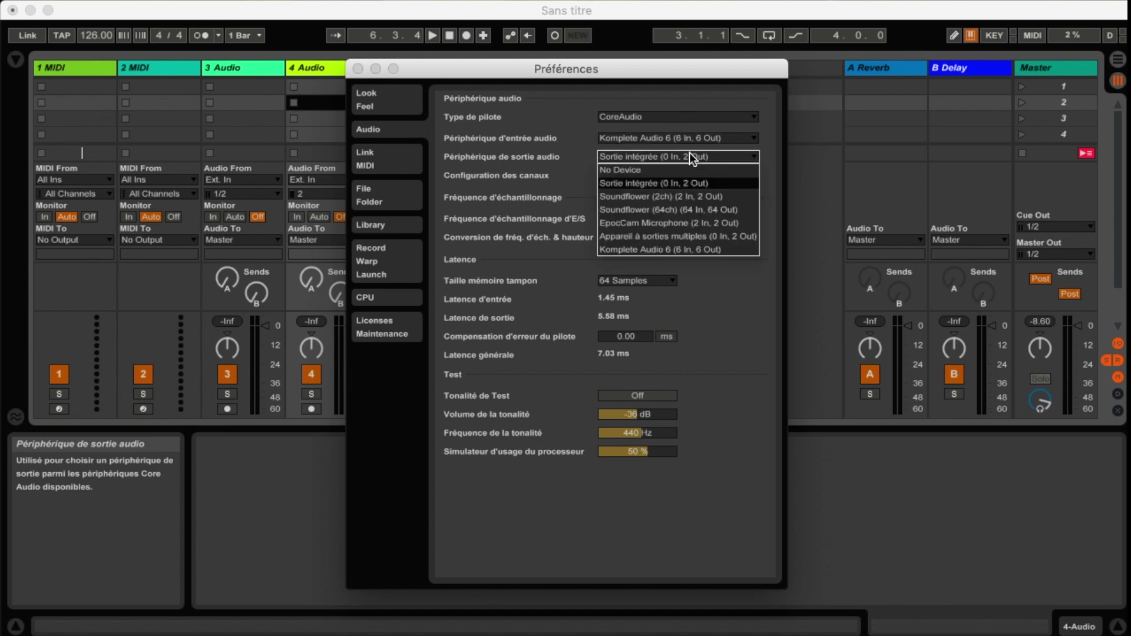
pyautogui.click(690, 156)
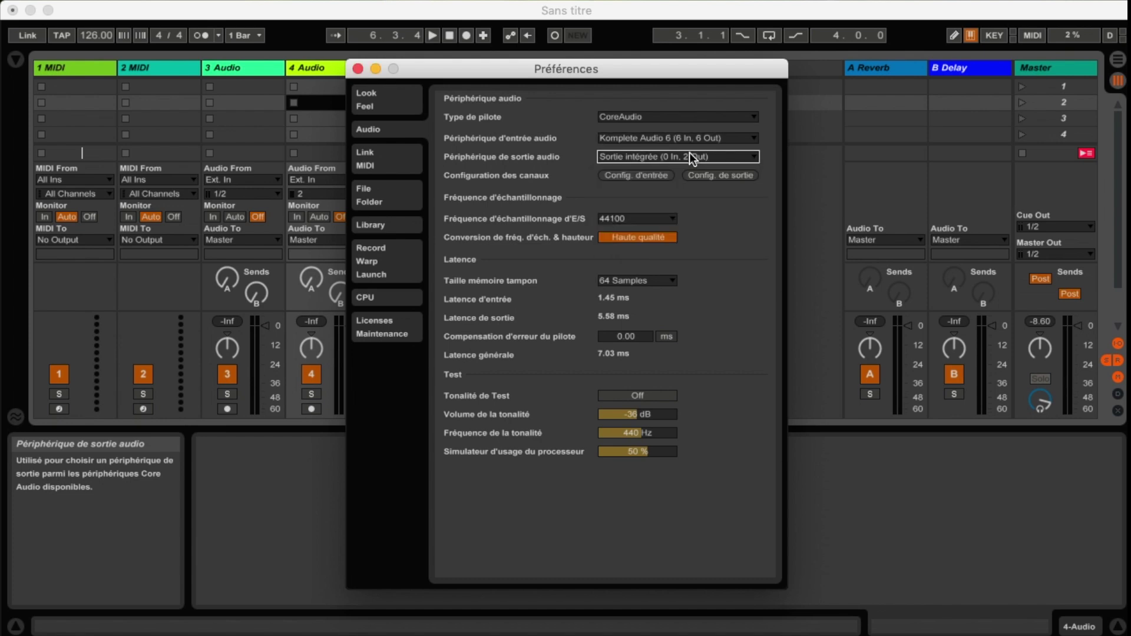
pyautogui.click(692, 157)
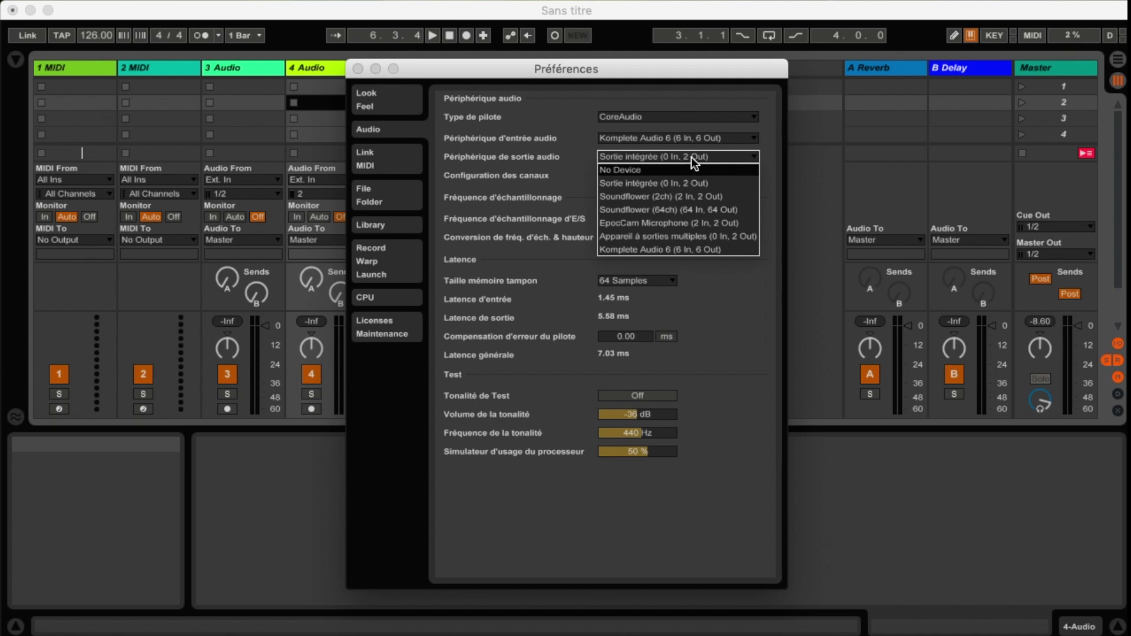
pyautogui.click(652, 250)
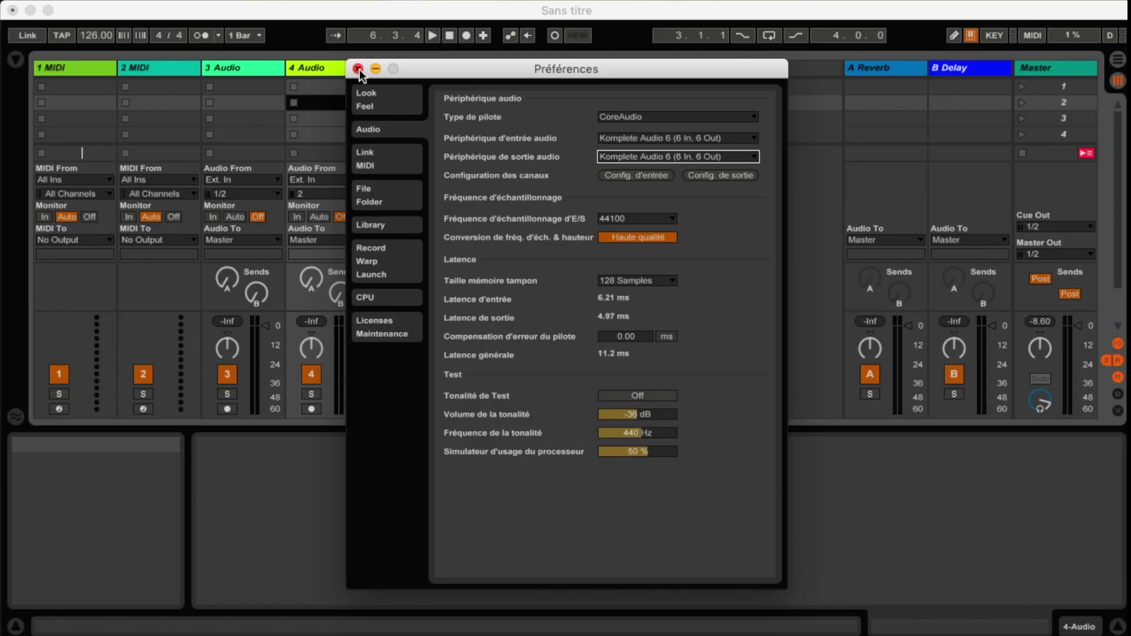
pyautogui.click(358, 68)
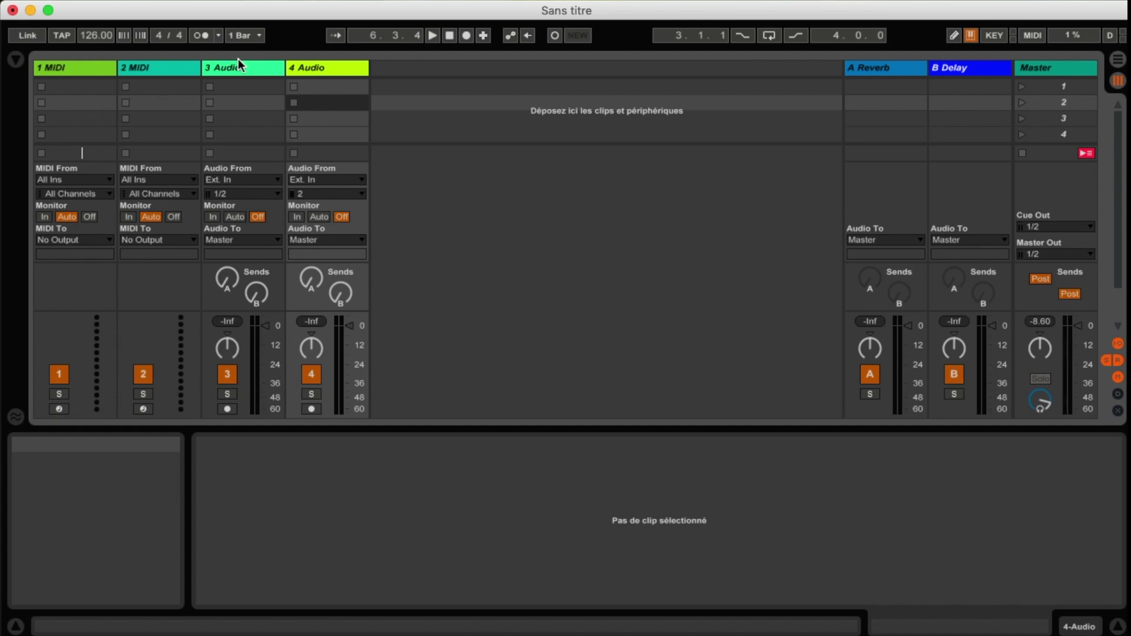
# Insert four new audio tracks after the 4 Audio track
pyautogui.click(325, 63)
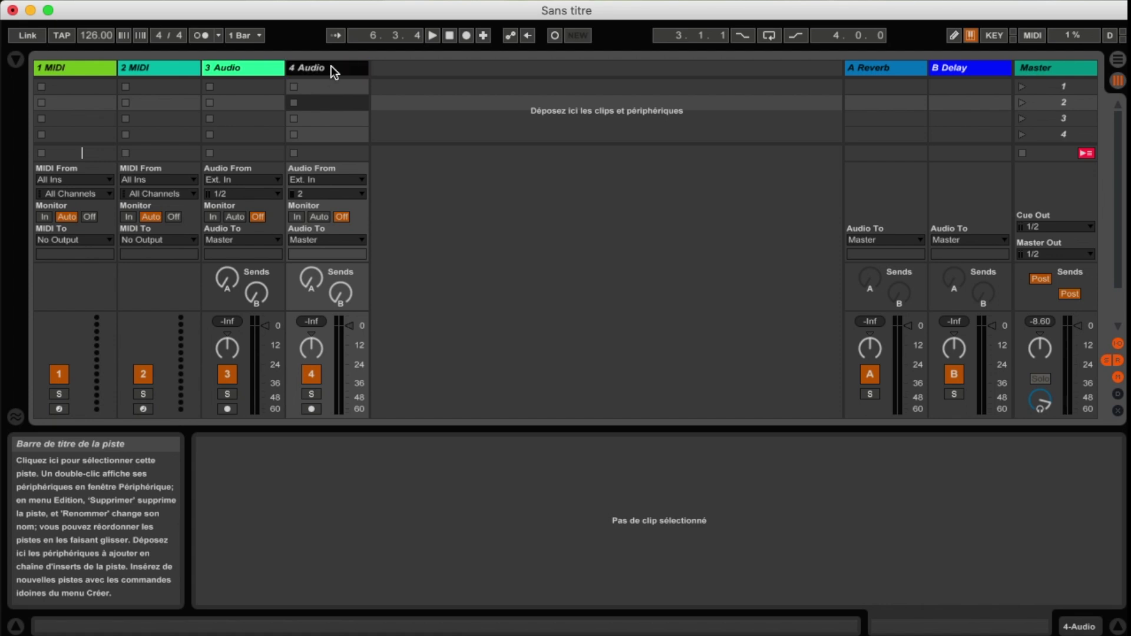
pyautogui.rightClick(331, 66)
pyautogui.click(334, 64)
pyautogui.rightClick(334, 65)
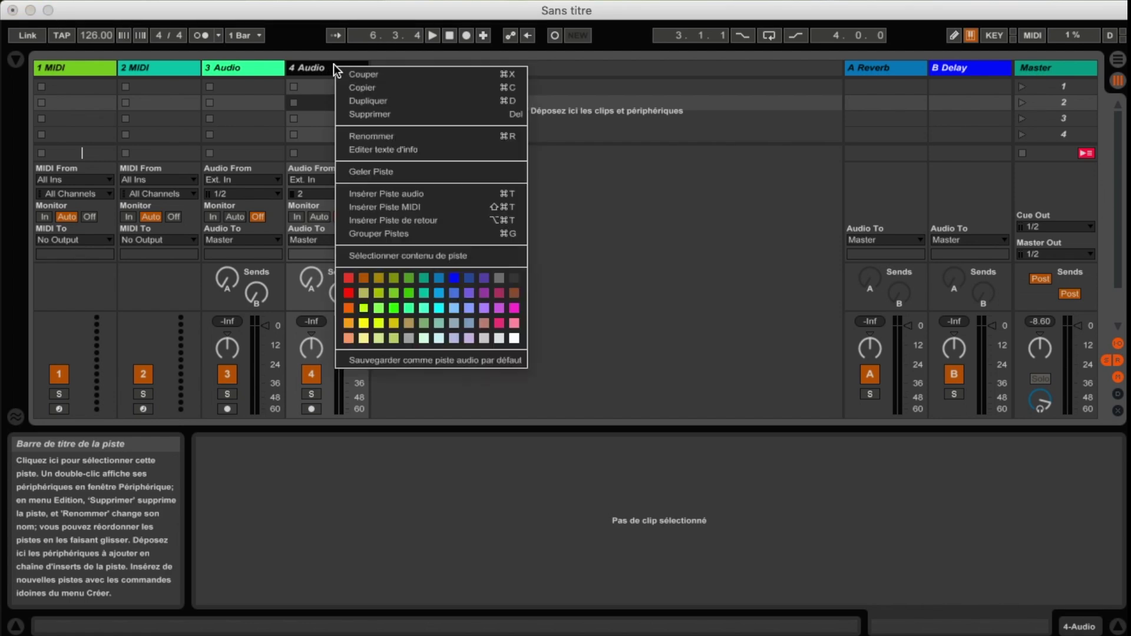
pyautogui.click(369, 193)
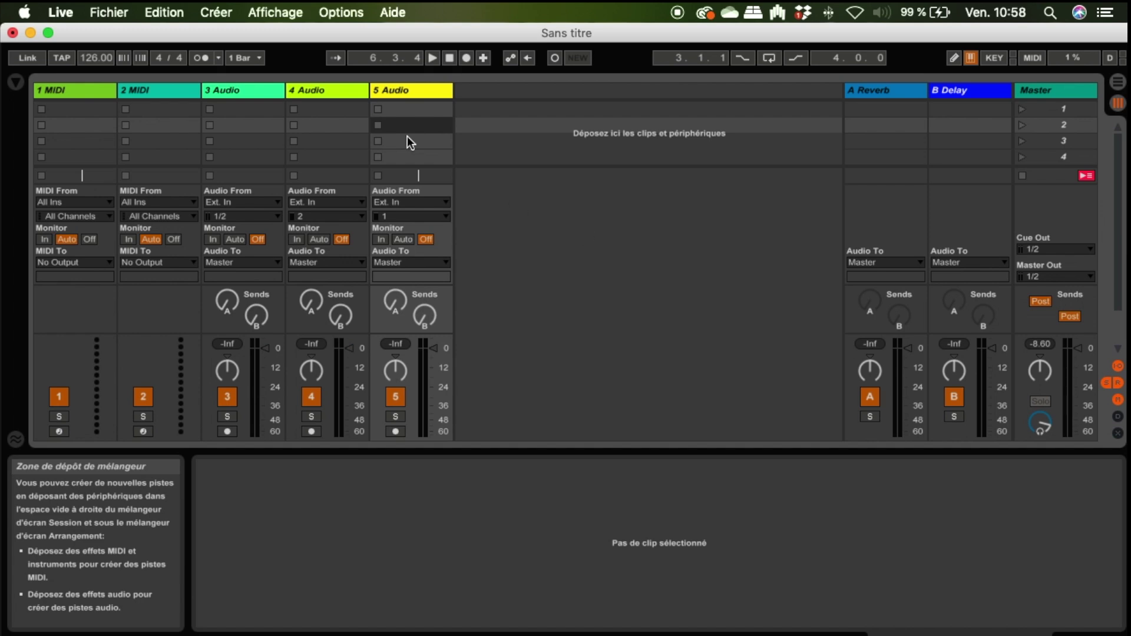
pyautogui.click(220, 10)
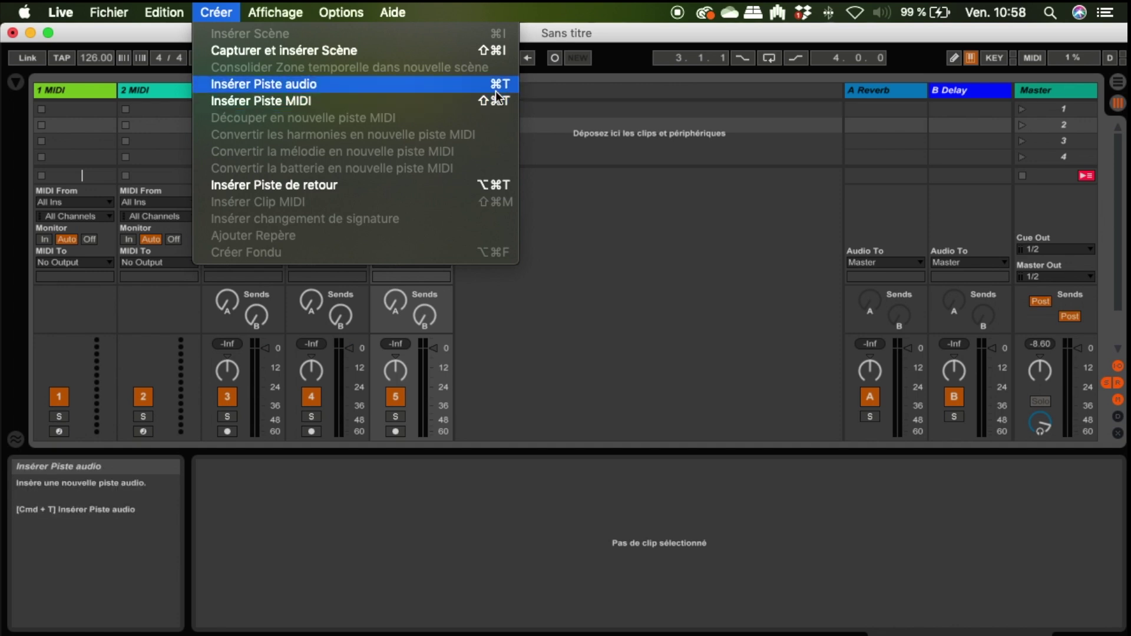
pyautogui.press('super+t')
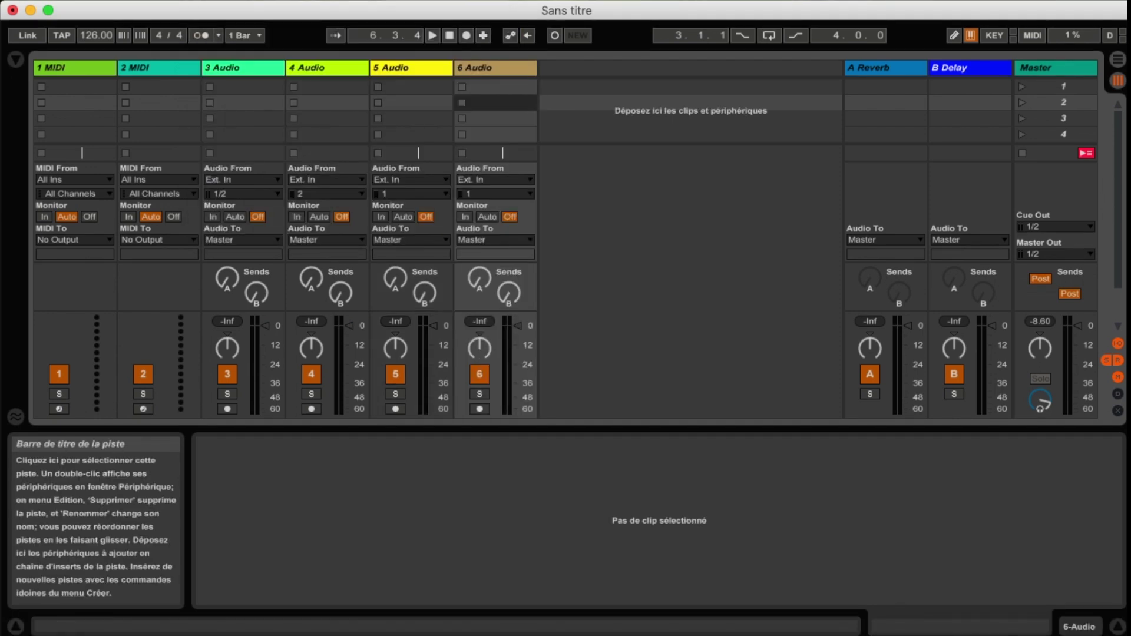
pyautogui.press('super+t')
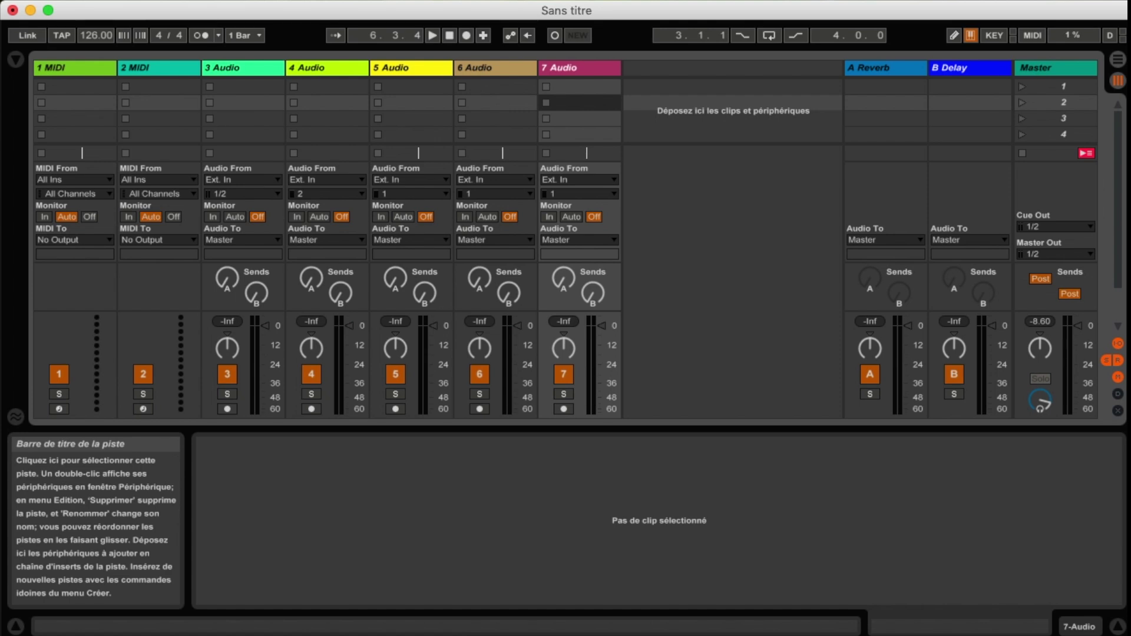
pyautogui.press('super+t')
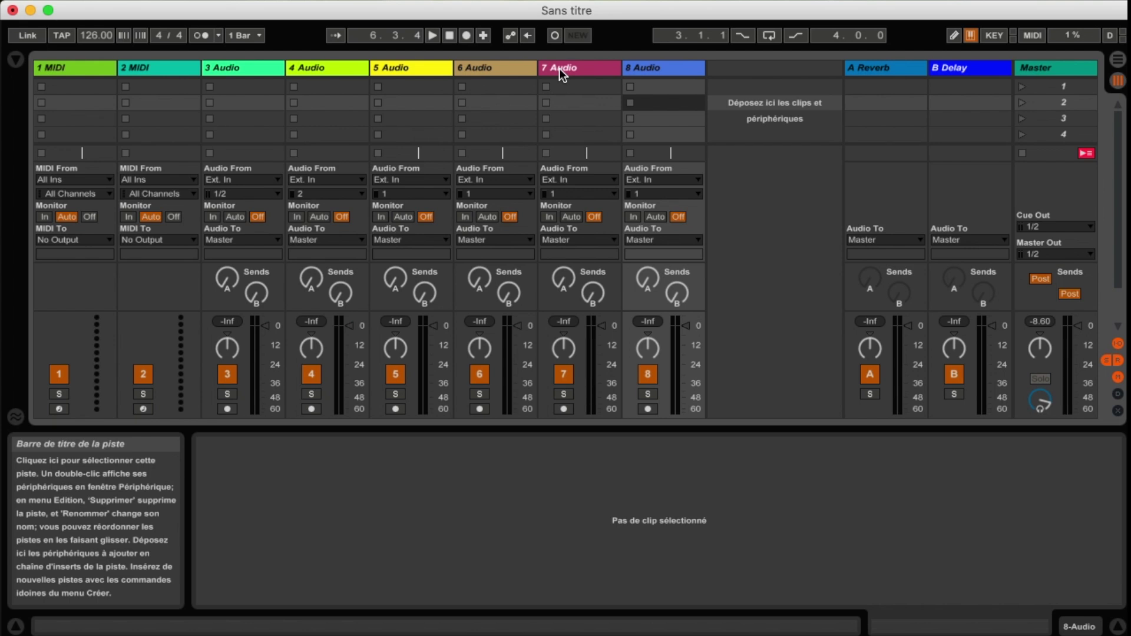
# Try out the A Reverb and B Delay send controls on the 7 Audio track
pyautogui.click(564, 280)
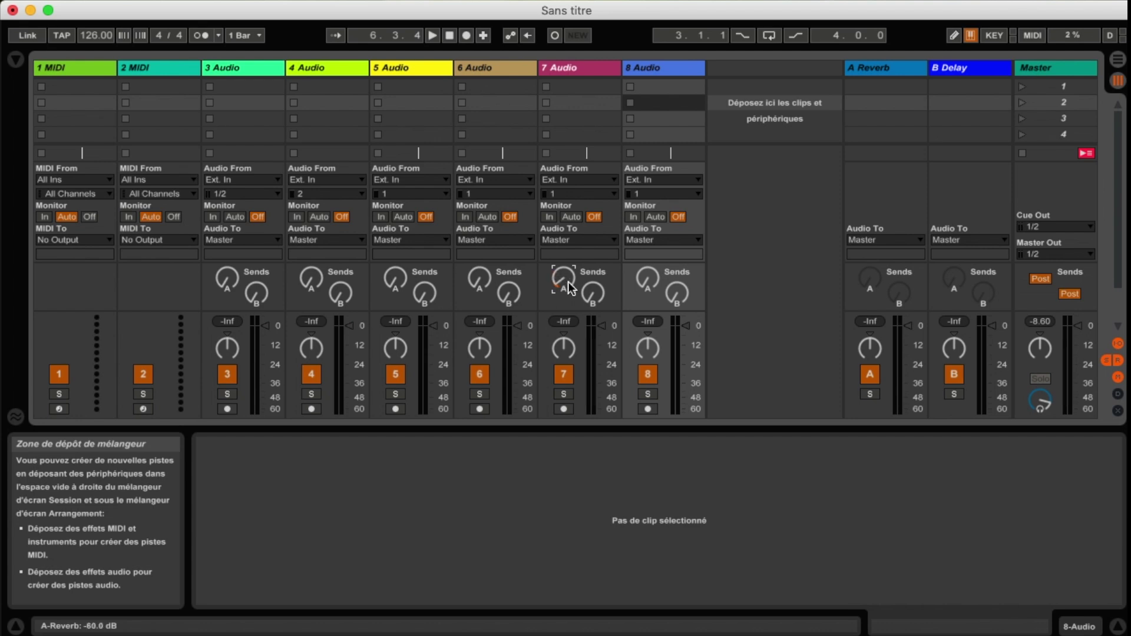
pyautogui.moveTo(593, 292)
pyautogui.mouseDown()
pyautogui.moveTo(592, 281)
pyautogui.moveTo(593, 292)
pyautogui.mouseUp()
pyautogui.click(564, 280)
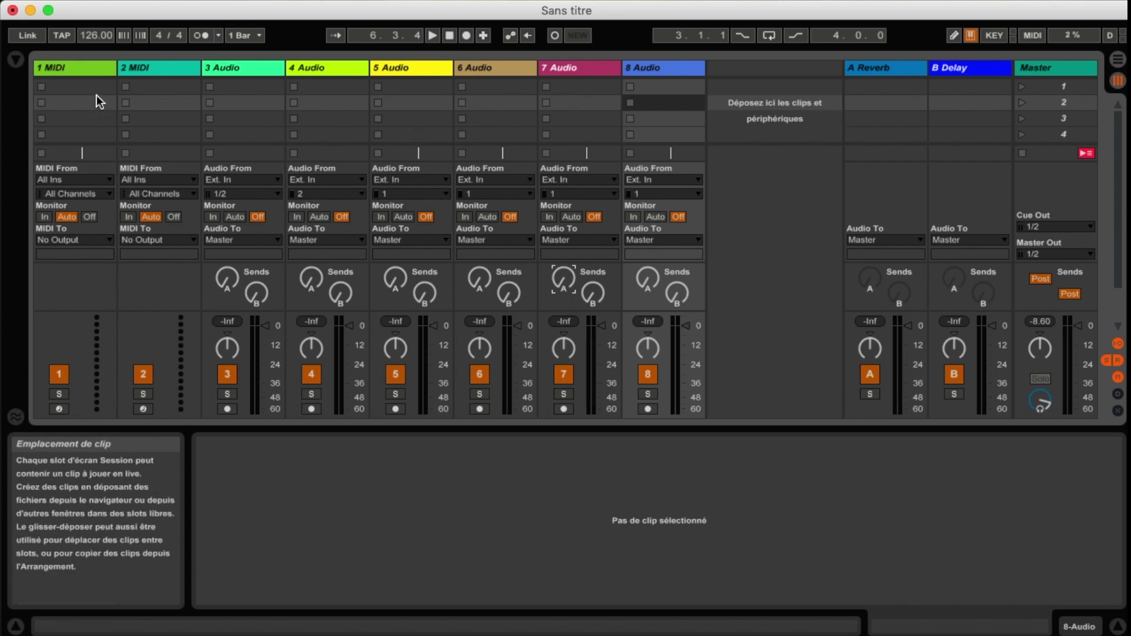
# Select the first clip slot of tracks 1 to 5 in turn, and launch scenes 1 and 2
pyautogui.click(80, 84)
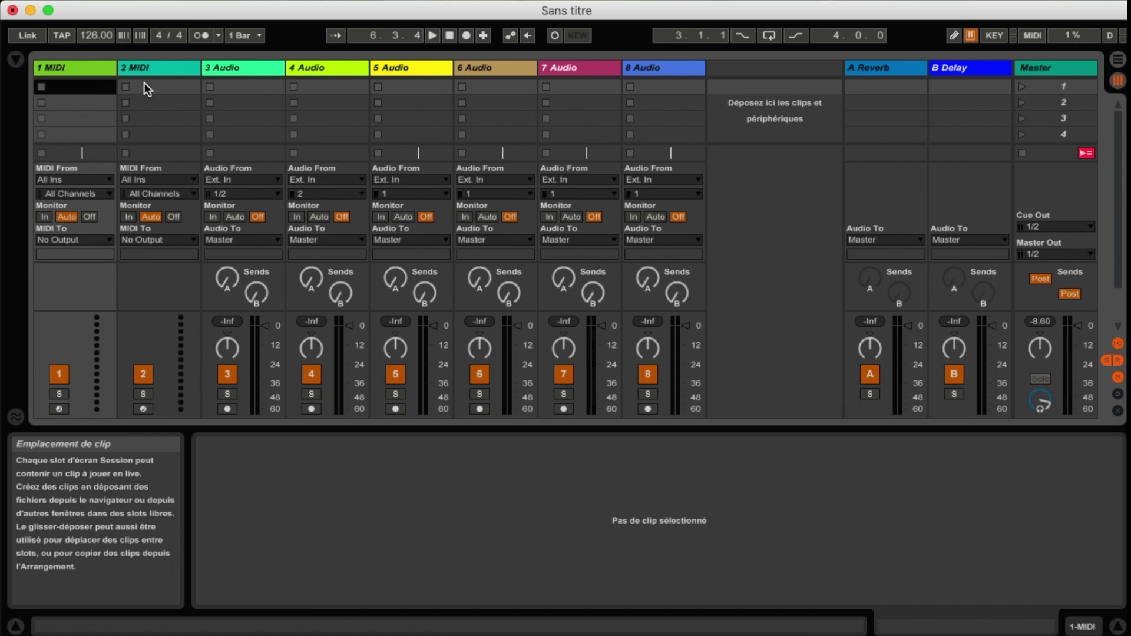
pyautogui.click(158, 84)
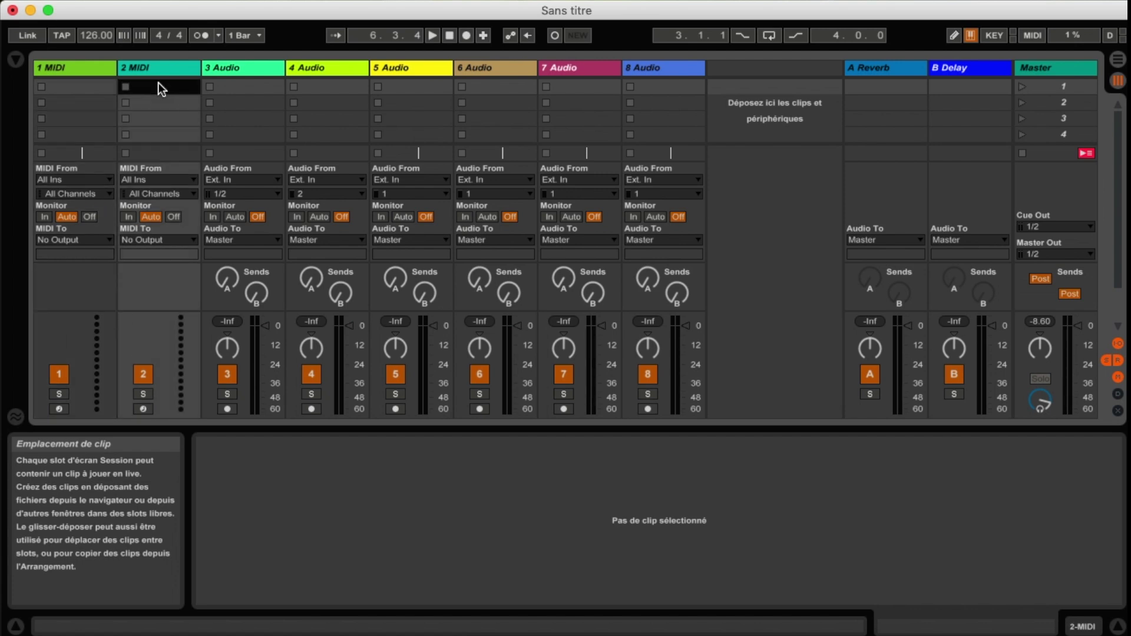
pyautogui.click(244, 84)
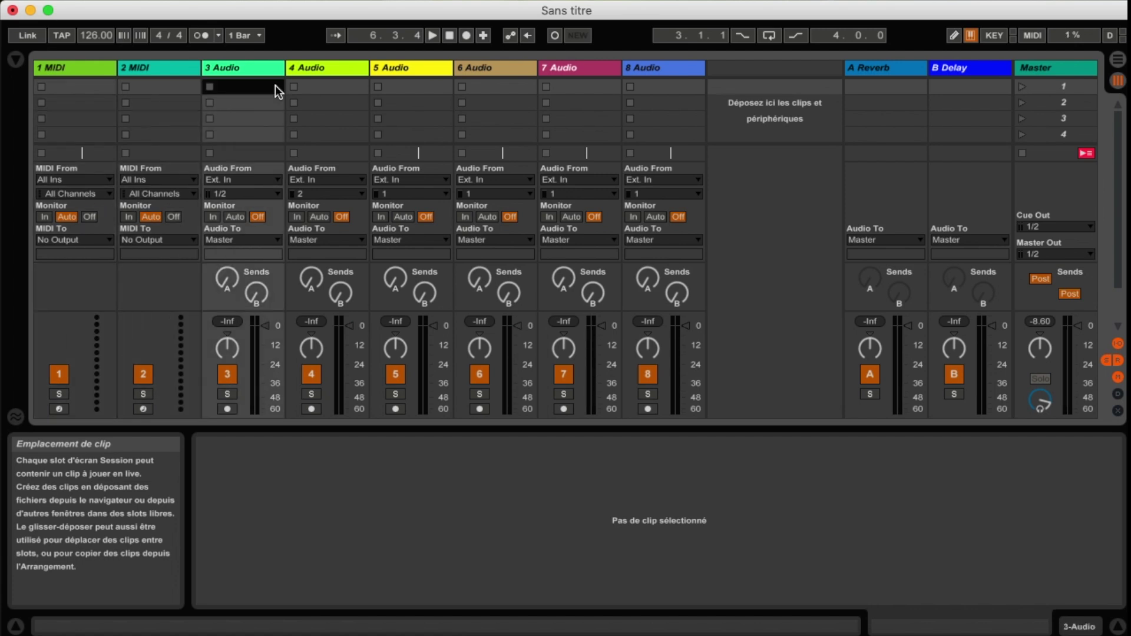
pyautogui.click(327, 86)
pyautogui.click(409, 86)
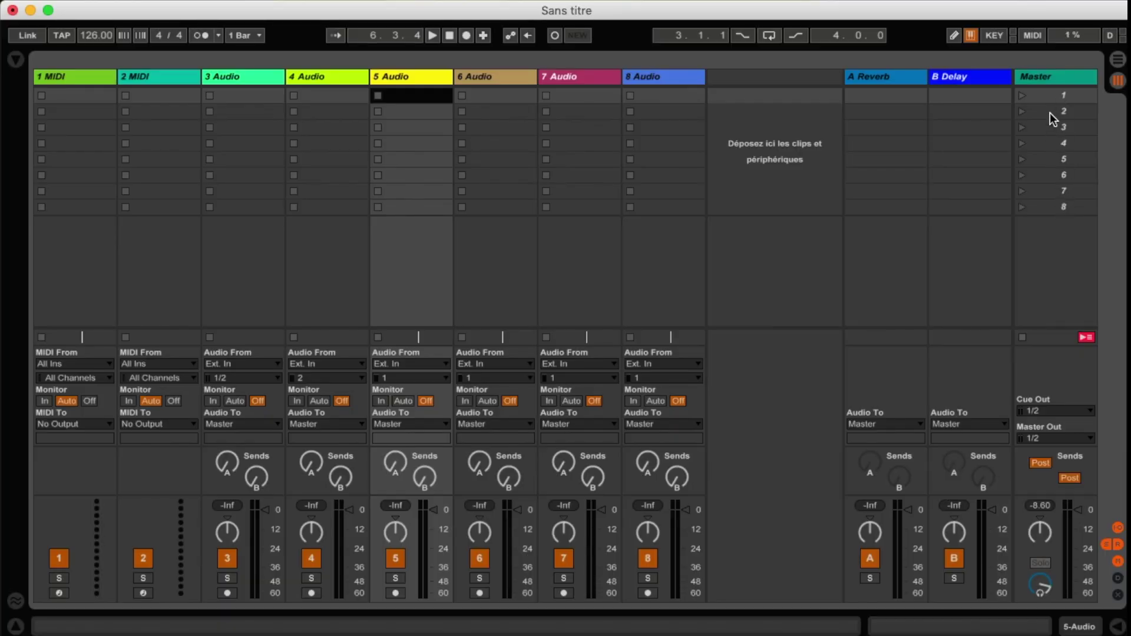
pyautogui.click(1022, 96)
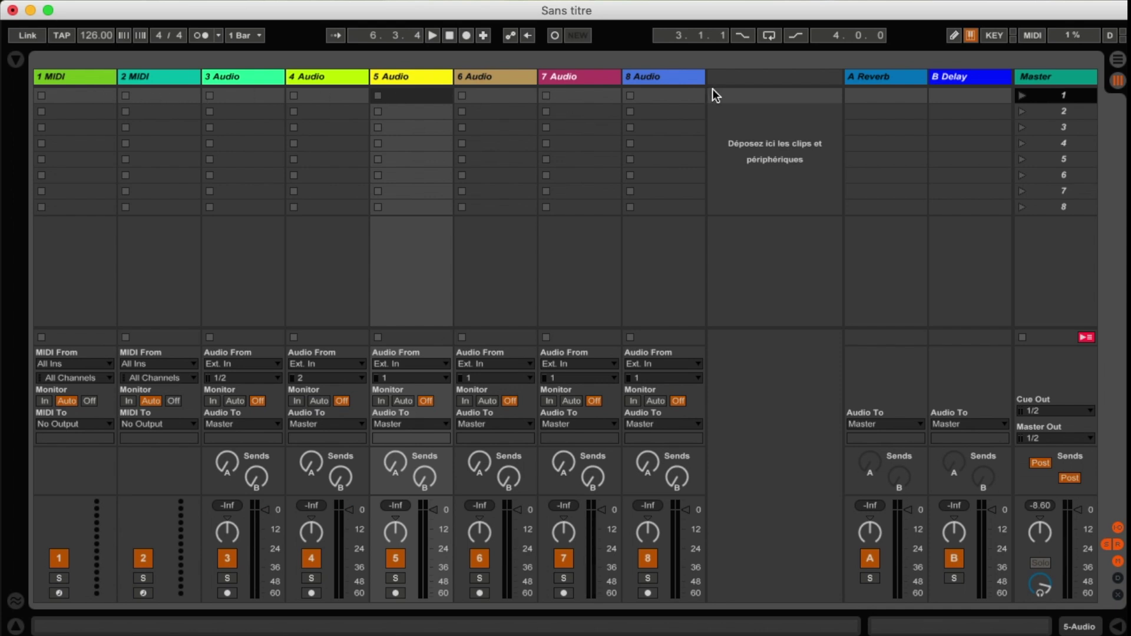
pyautogui.click(1021, 111)
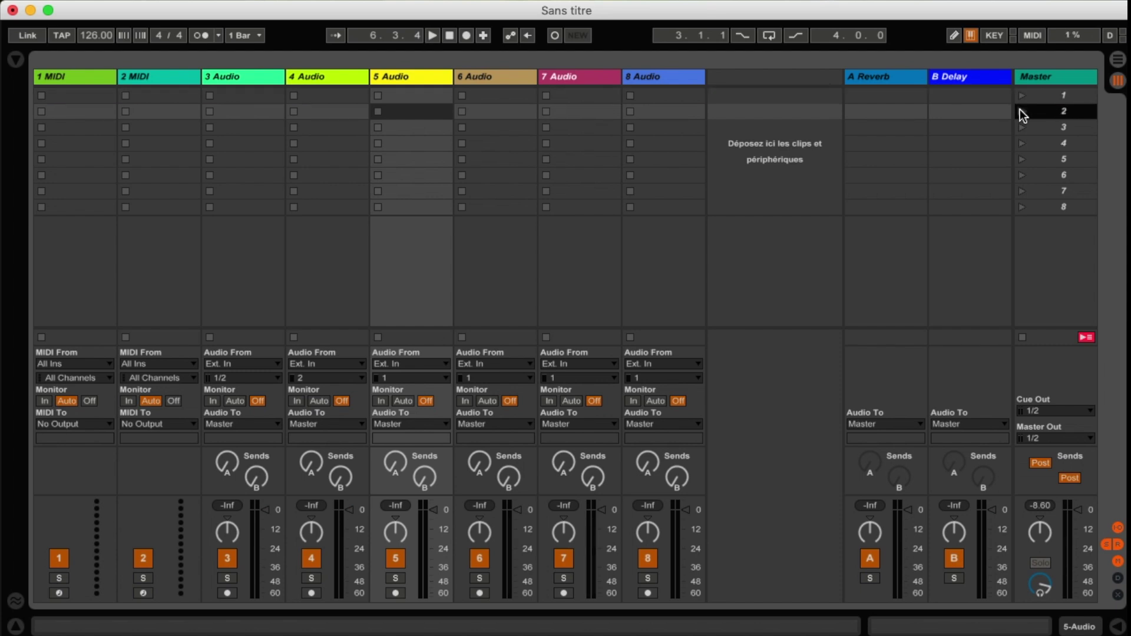
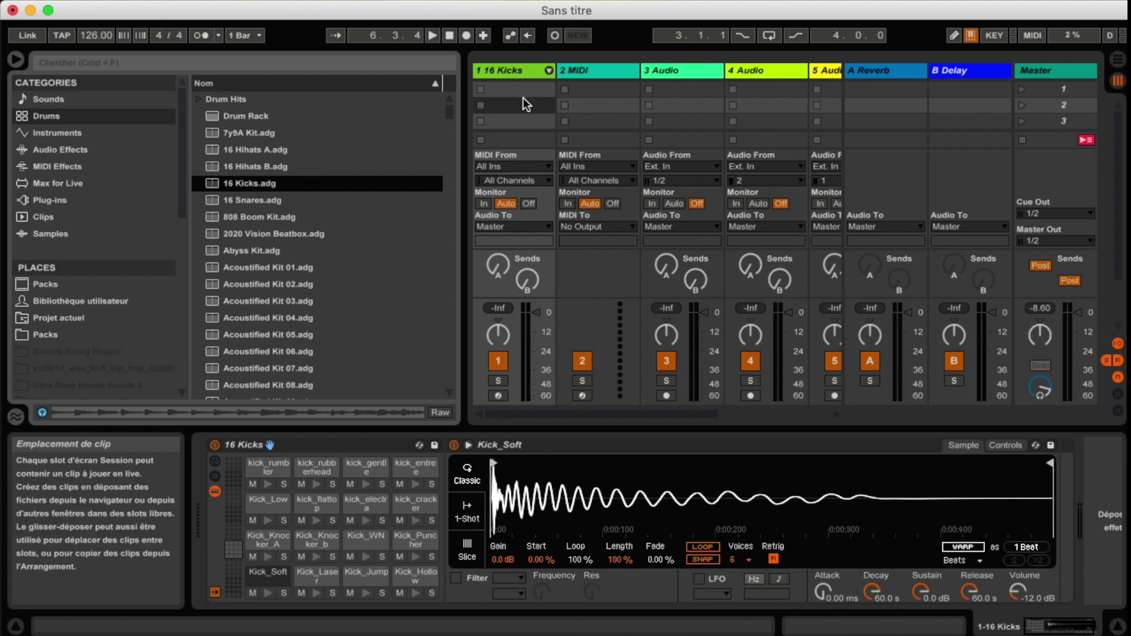
pyautogui.click(511, 69)
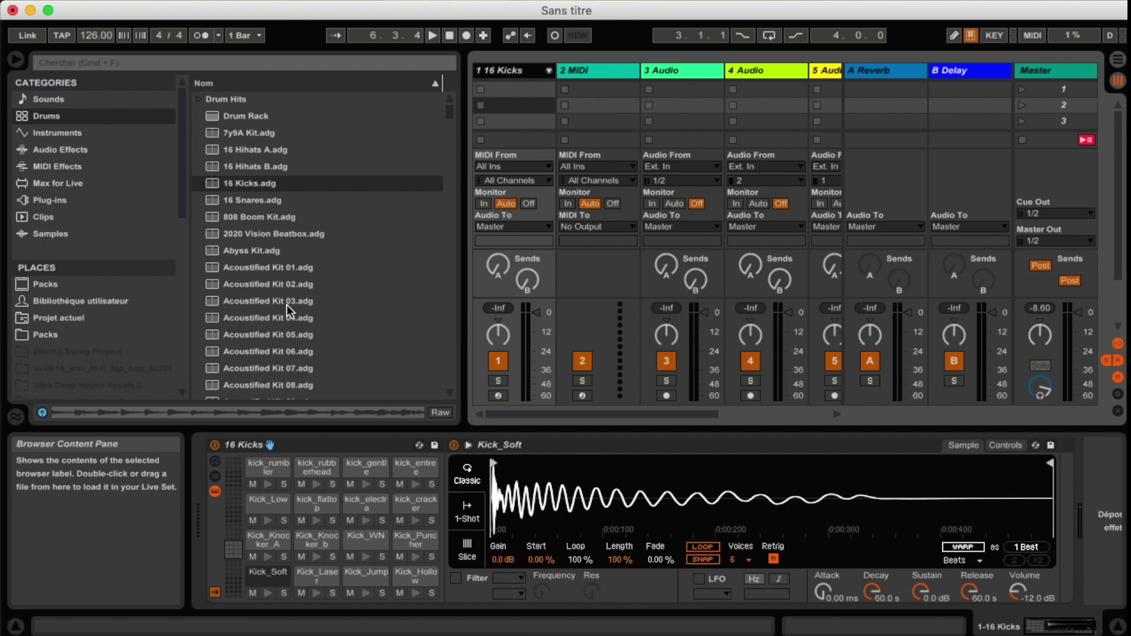
pyautogui.scroll(-10, 287, 305)
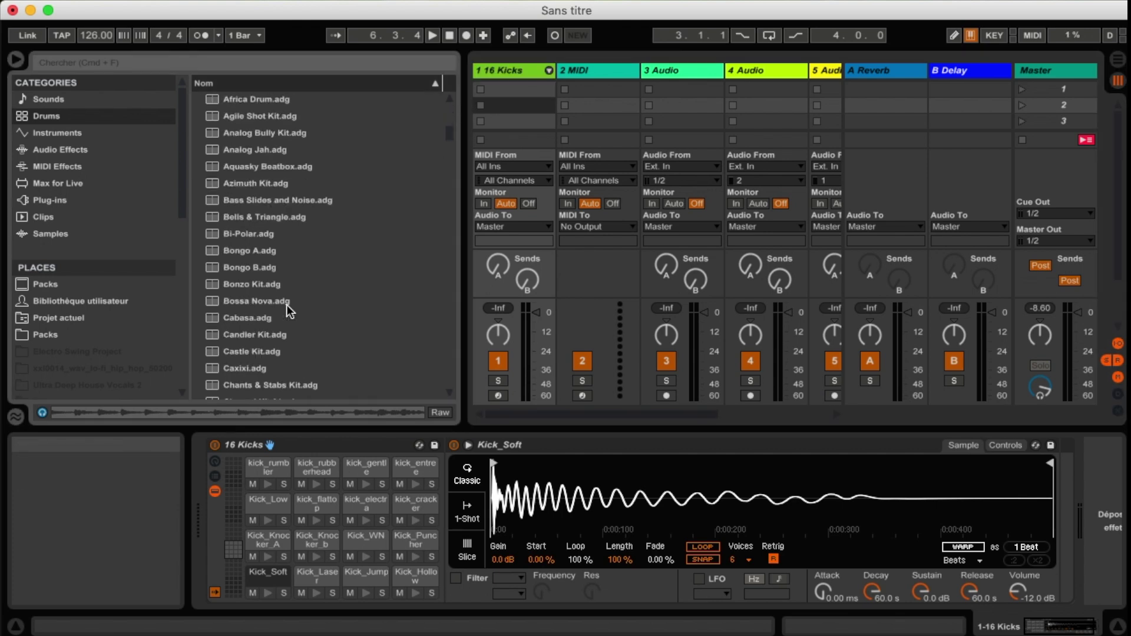
pyautogui.scroll(-5, 288, 311)
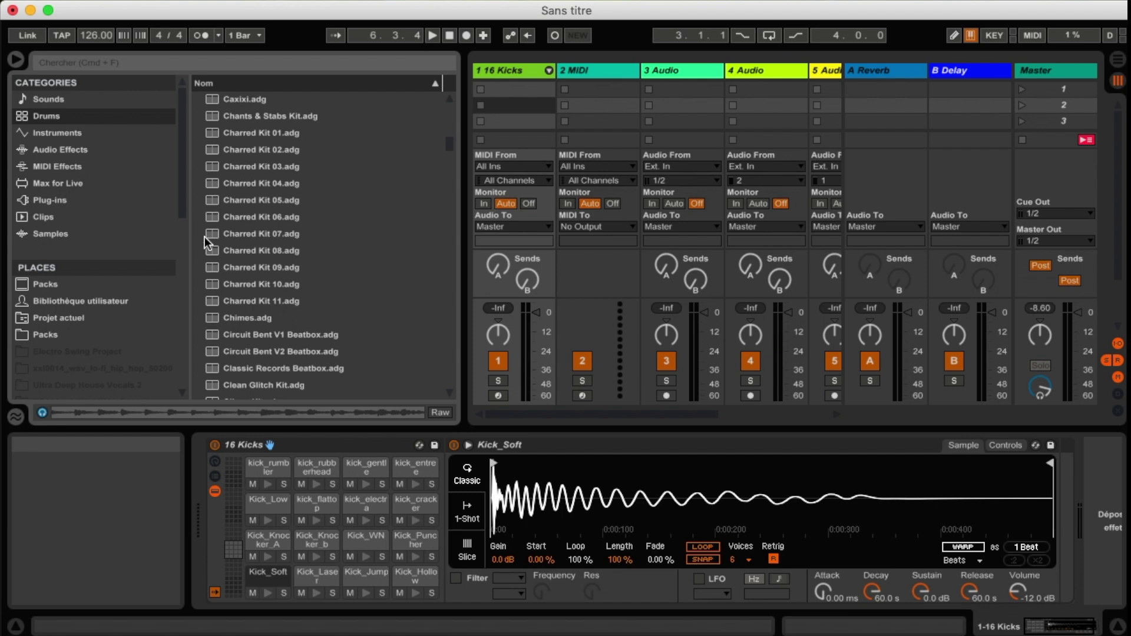
pyautogui.scroll(15, 236, 202)
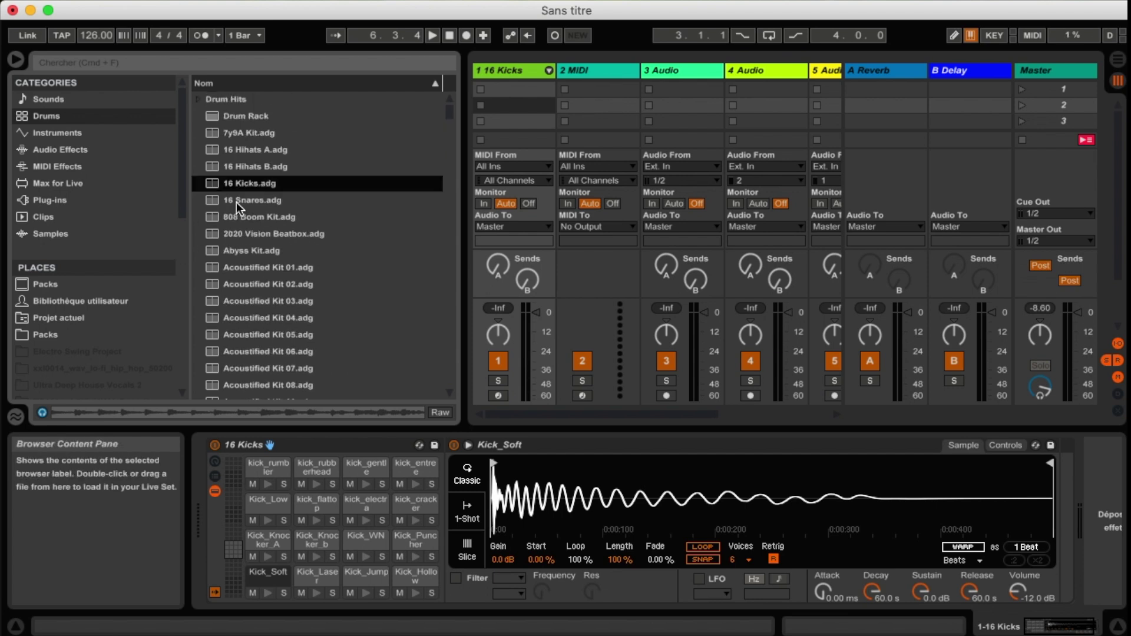
# Load the Analog Piano & Keys preset Organ1 Old Movie.adv onto the 2 MIDI track
pyautogui.click(58, 130)
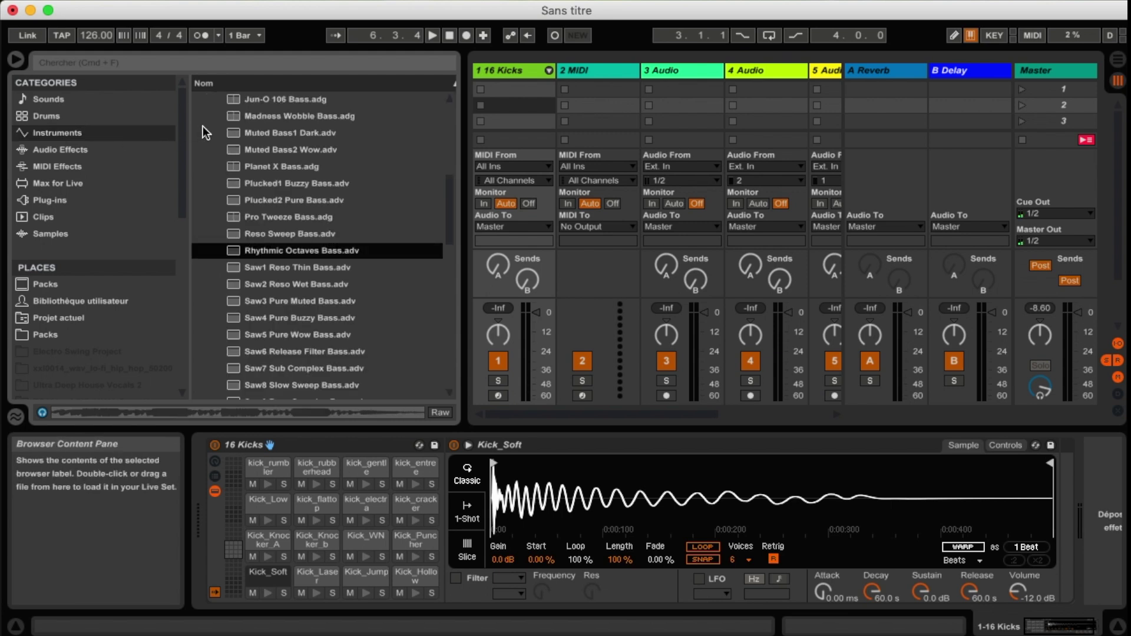
pyautogui.scroll(5, 203, 126)
pyautogui.click(208, 118)
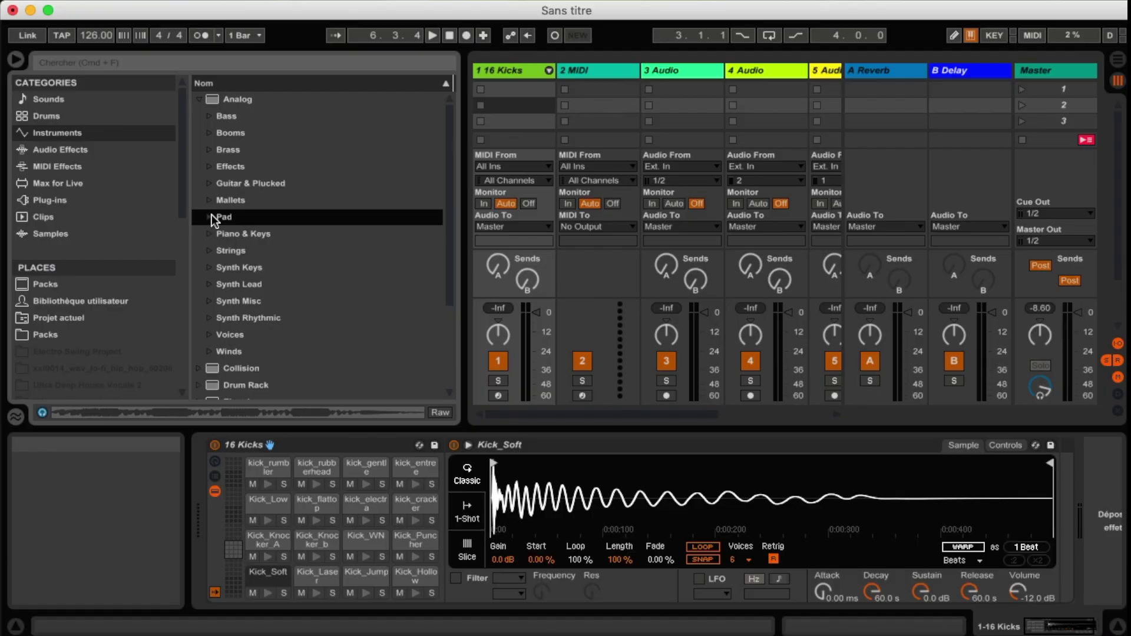
pyautogui.click(209, 232)
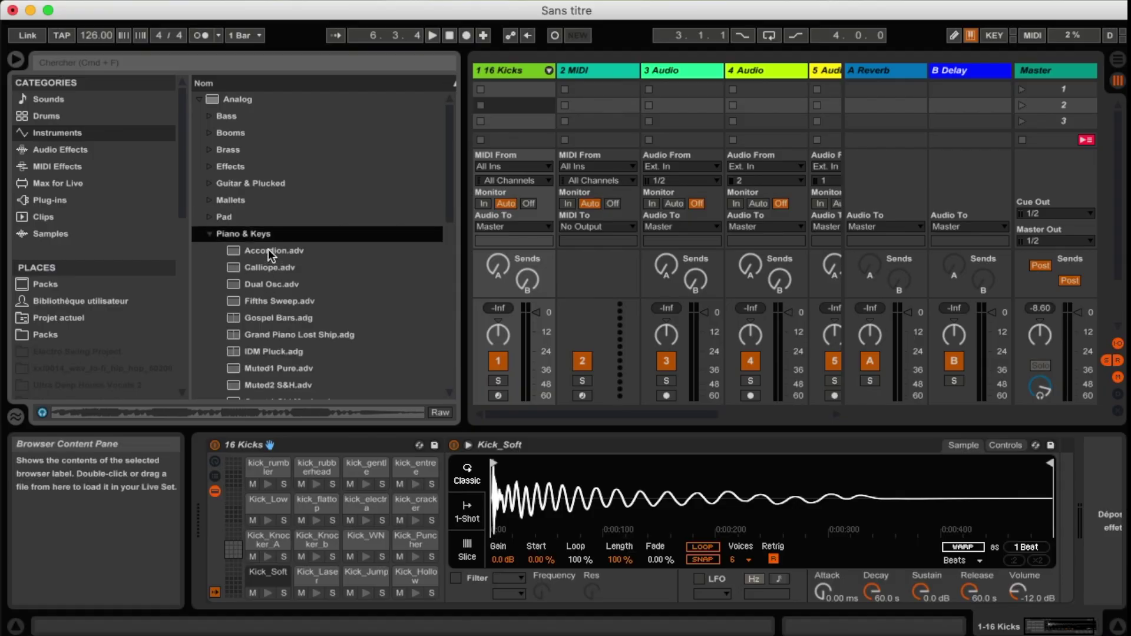
pyautogui.scroll(-3, 277, 265)
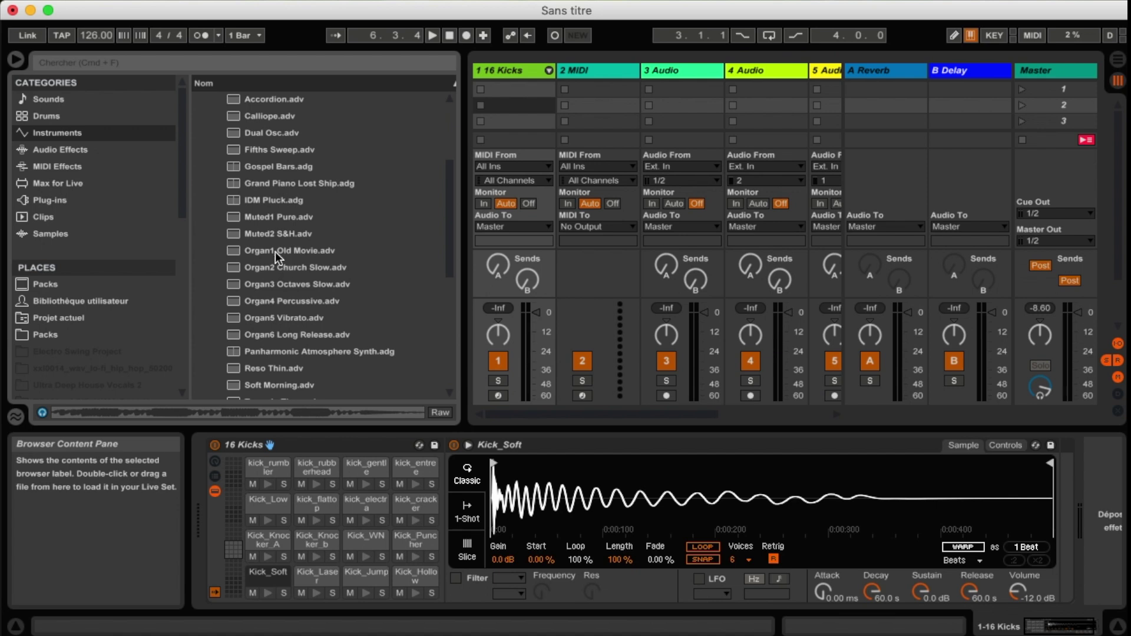
pyautogui.click(275, 252)
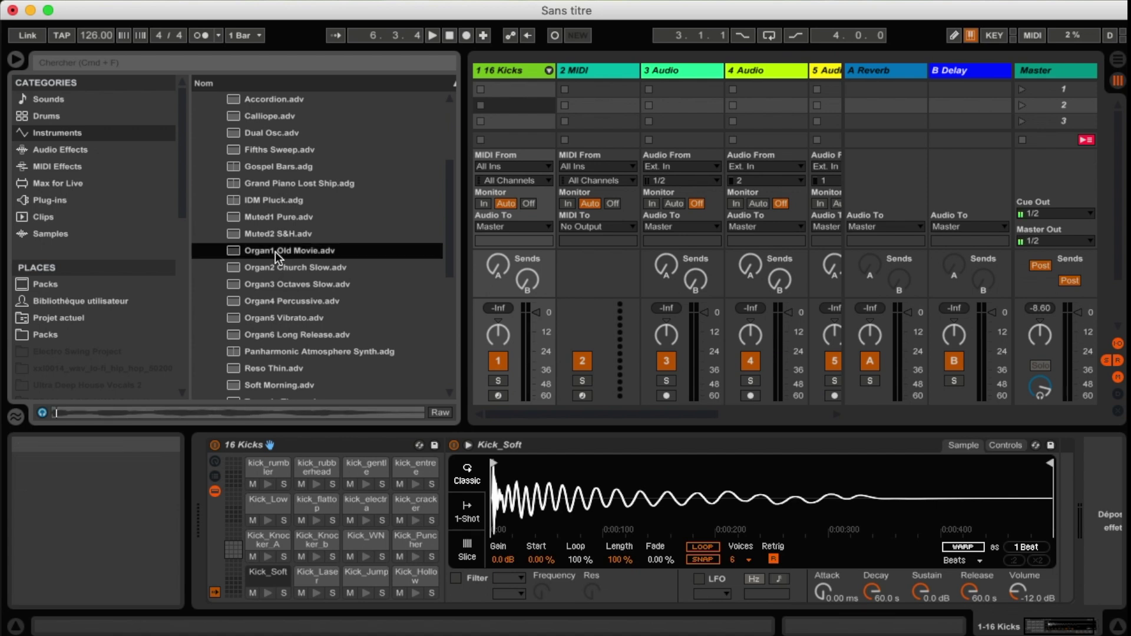
pyautogui.scroll(-4, 275, 252)
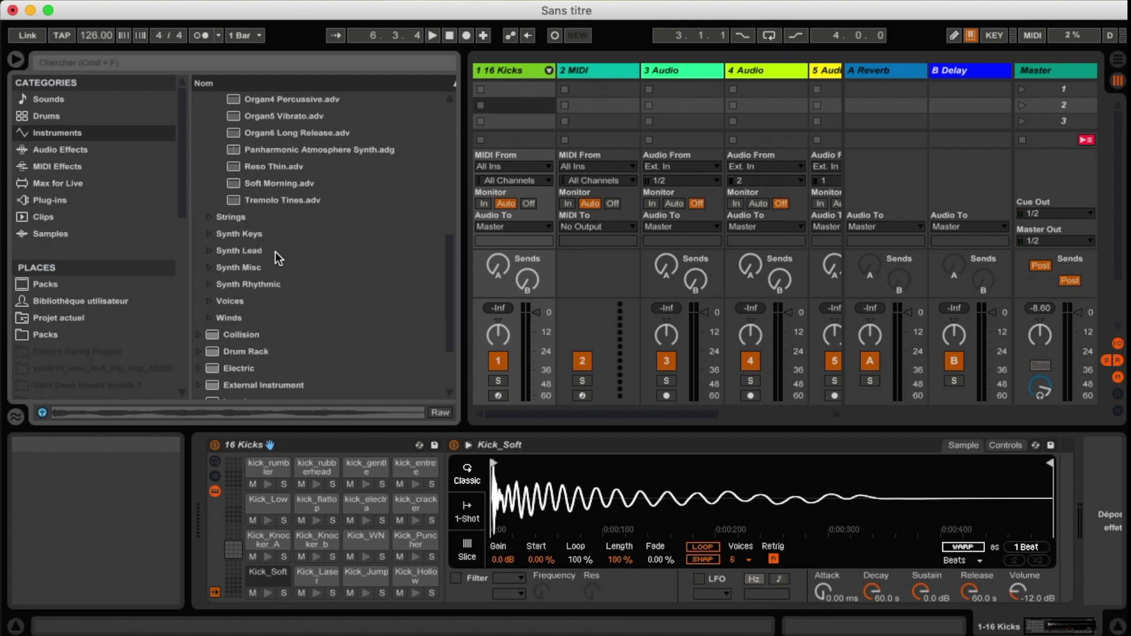
pyautogui.scroll(3, 300, 136)
pyautogui.click(584, 64)
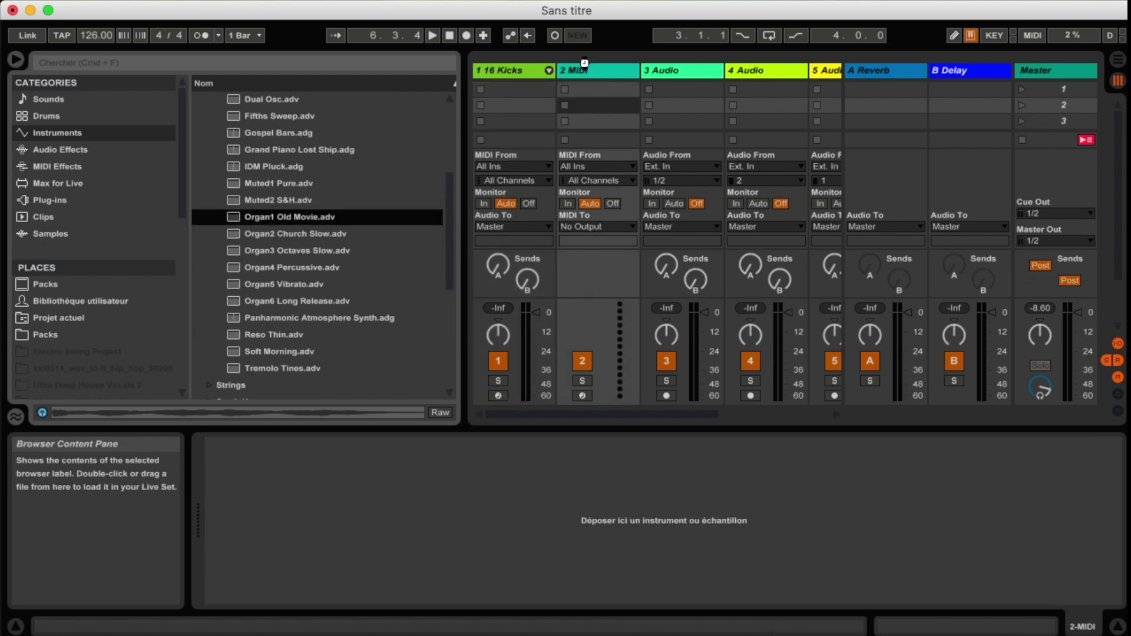
pyautogui.moveTo(585, 63); pyautogui.dragTo(585, 61)
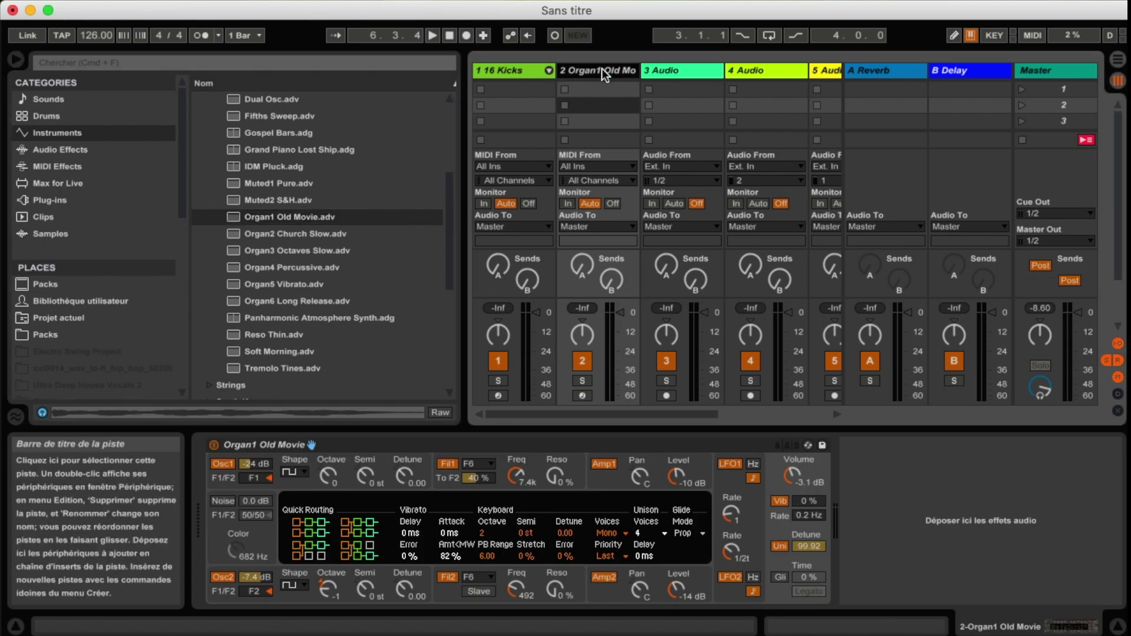
# Show the audio effects in the browser and rename the 3 Audio track as Sax
pyautogui.click(62, 148)
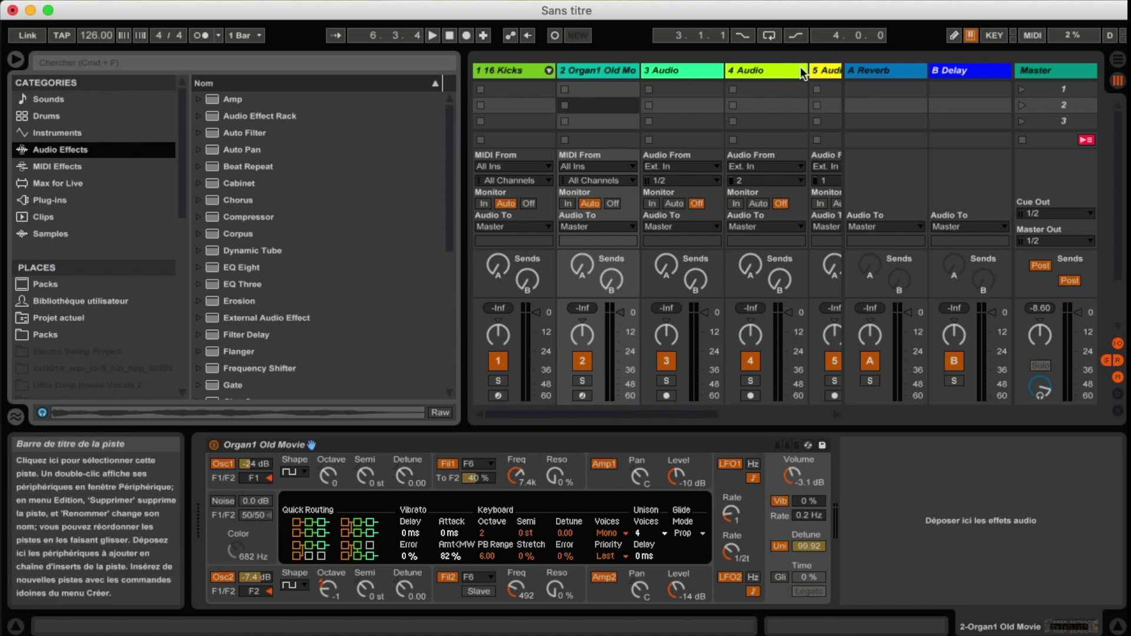
pyautogui.rightClick(671, 68)
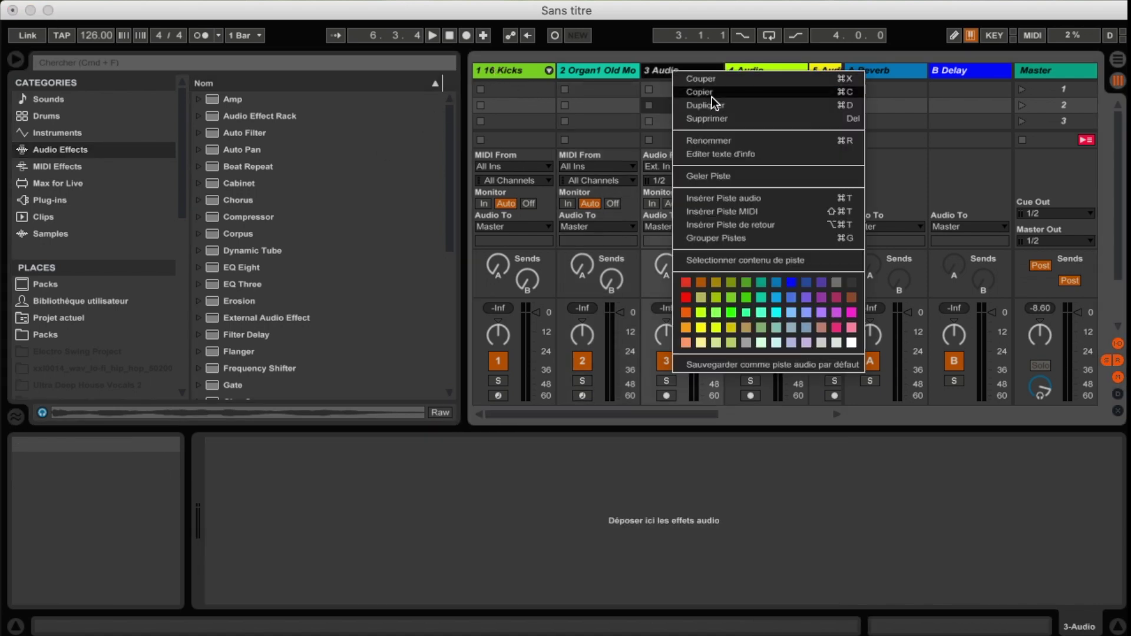
pyautogui.click(712, 140)
pyautogui.write('Sax')
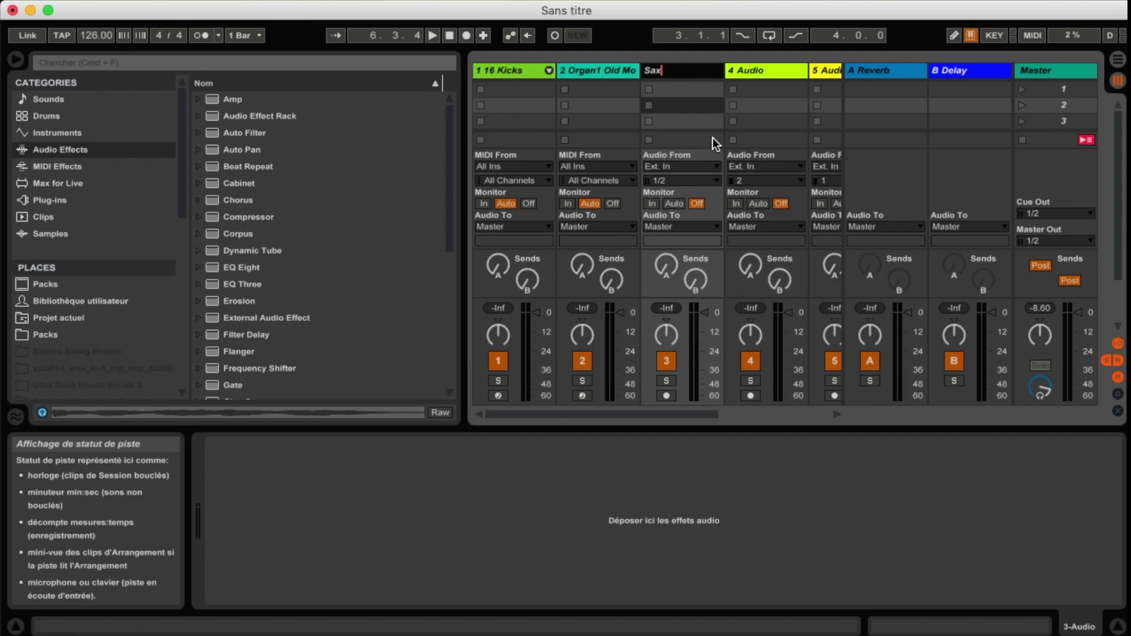
pyautogui.press('Return')
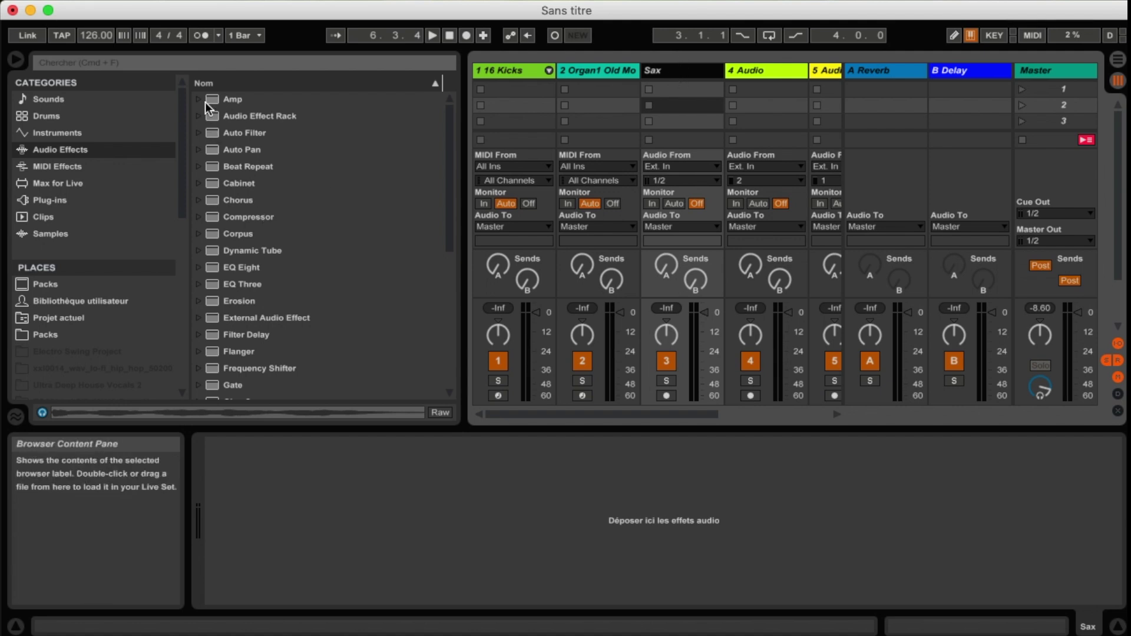
# Load the Auto Filter preset Cut-O-Move L.adv onto the Sax track
pyautogui.click(197, 115)
pyautogui.click(197, 115)
pyautogui.click(197, 134)
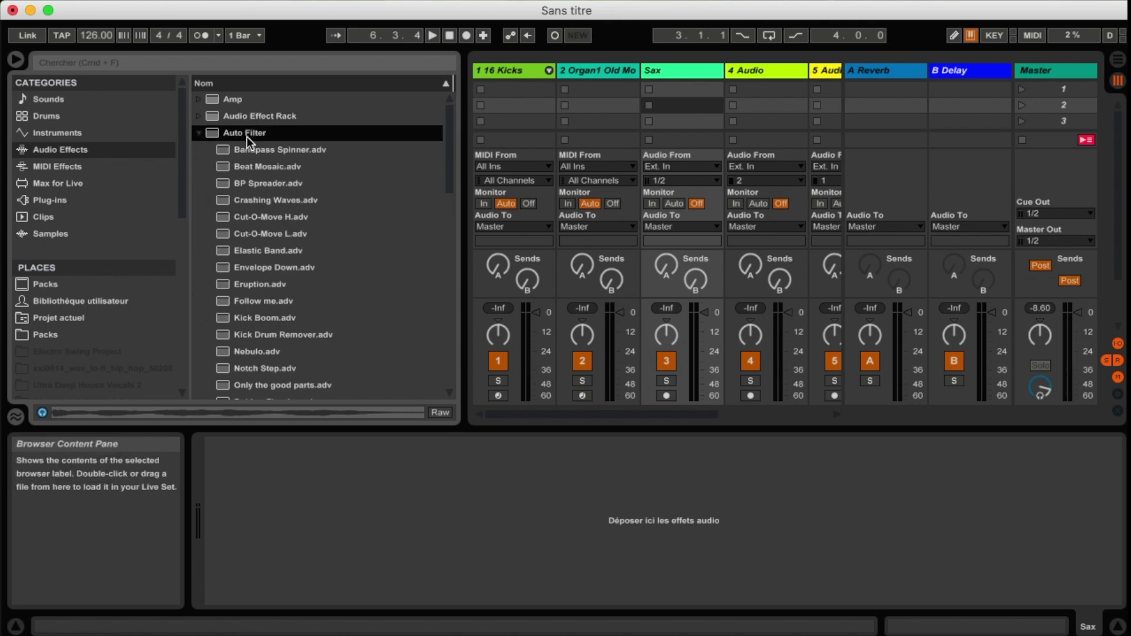
pyautogui.moveTo(253, 228); pyautogui.dragTo(686, 71)
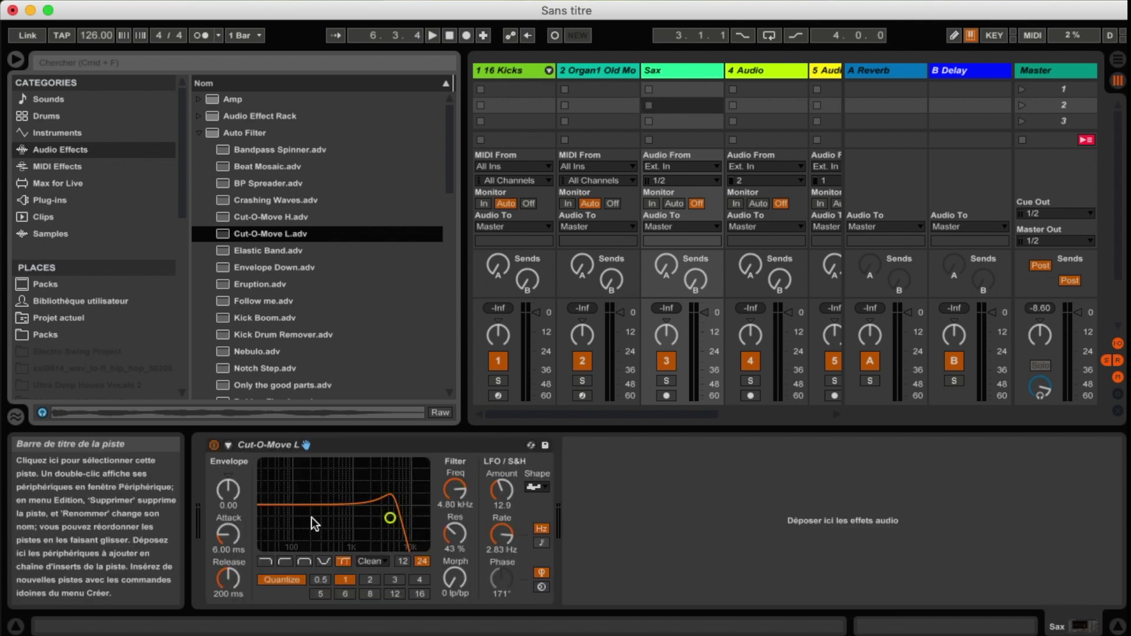
# Set the Cut-O-Move L filter to about 1.41 kHz with 69 % resonance, and toggle the device on and off, leaving it off
pyautogui.moveTo(372, 513)
pyautogui.mouseDown()
pyautogui.moveTo(396, 524)
pyautogui.moveTo(293, 501)
pyautogui.moveTo(384, 481)
pyautogui.moveTo(386, 504)
pyautogui.moveTo(345, 498)
pyautogui.moveTo(361, 502)
pyautogui.mouseUp()
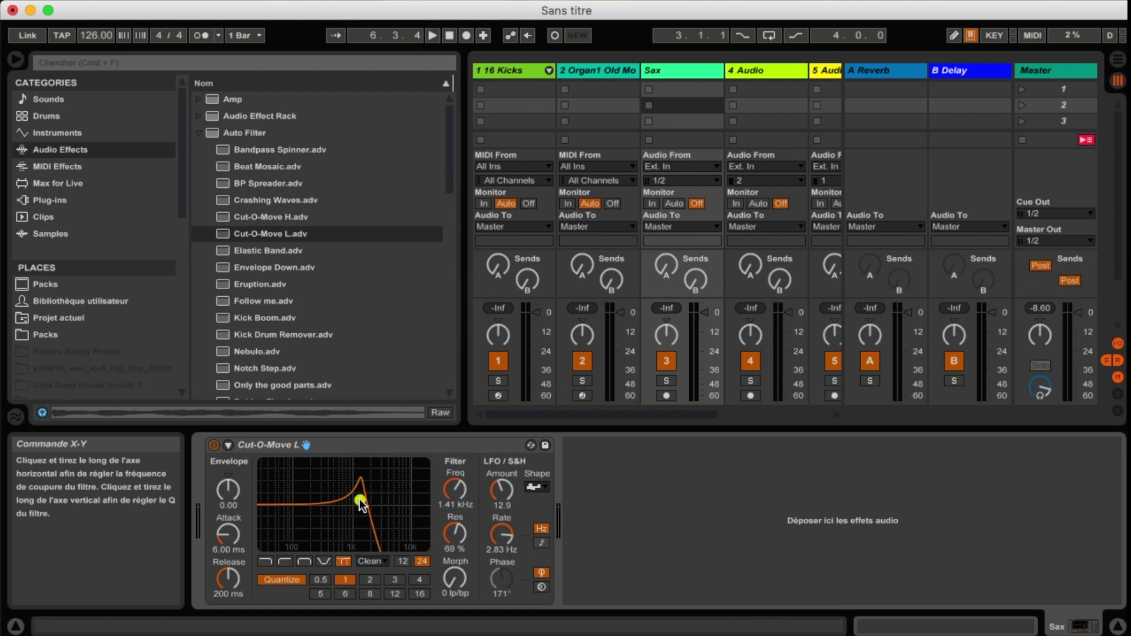
pyautogui.click(216, 446)
pyautogui.click(216, 446)
pyautogui.click(216, 446)
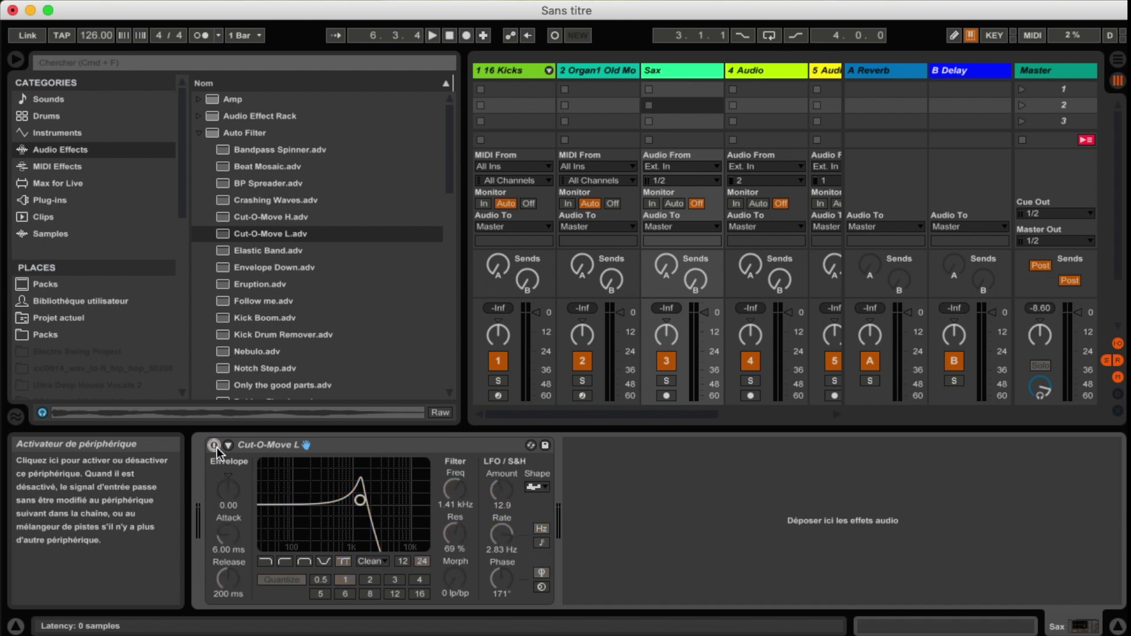
pyautogui.click(216, 446)
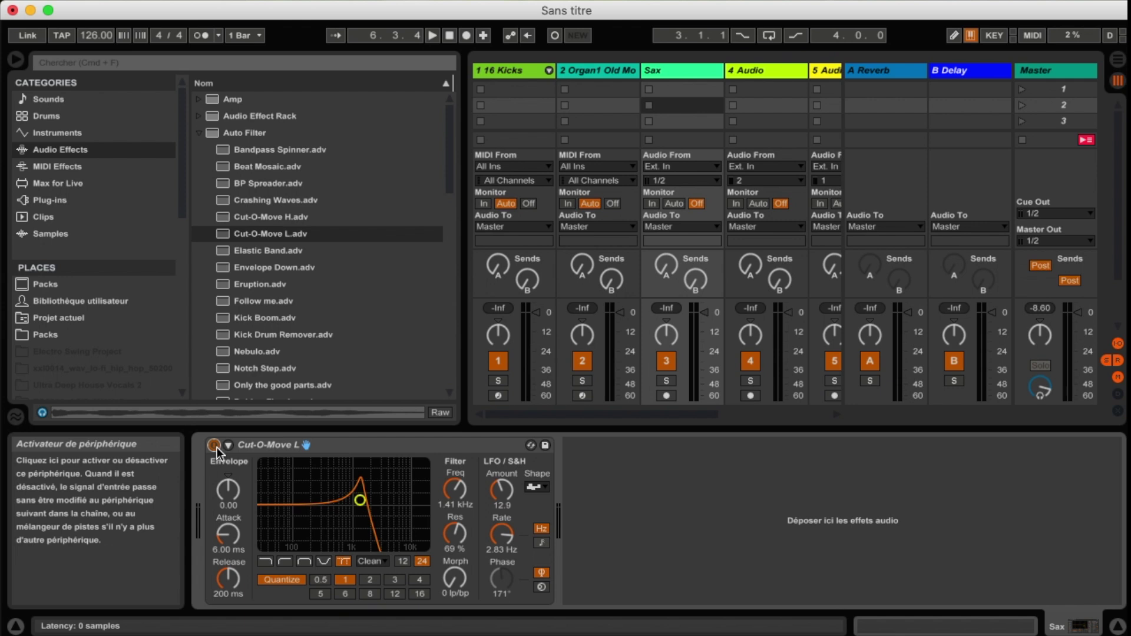
pyautogui.click(216, 447)
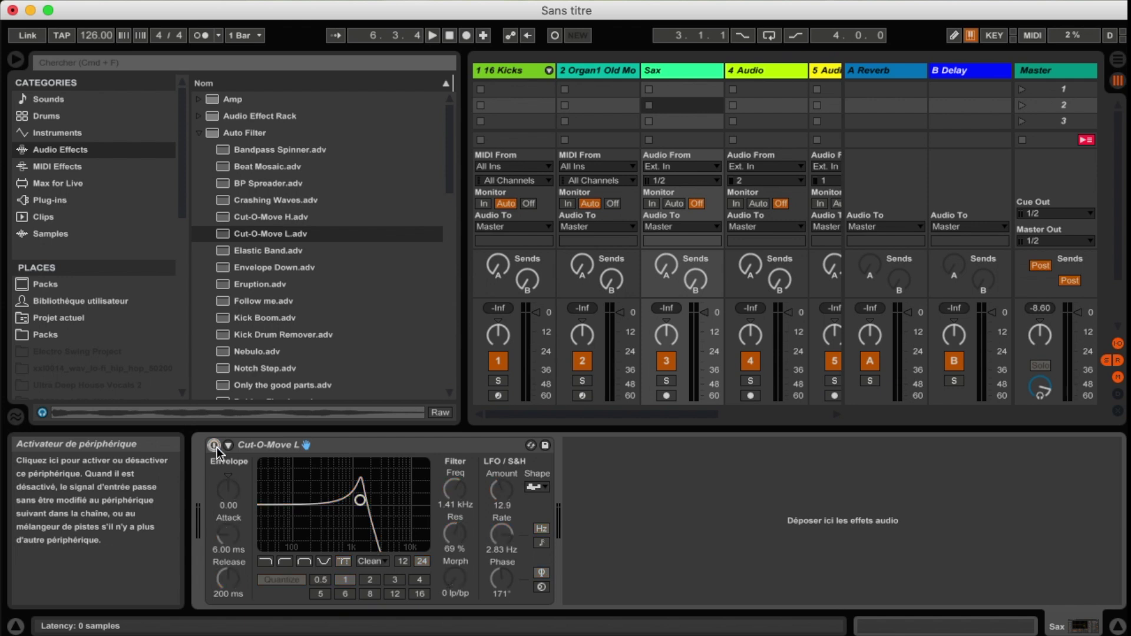
# Collapse the Auto Filter presets and look through the audio effects, MIDI effects, Max for Live and plug-ins categories
pyautogui.click(200, 134)
pyautogui.scroll(-6, 280, 274)
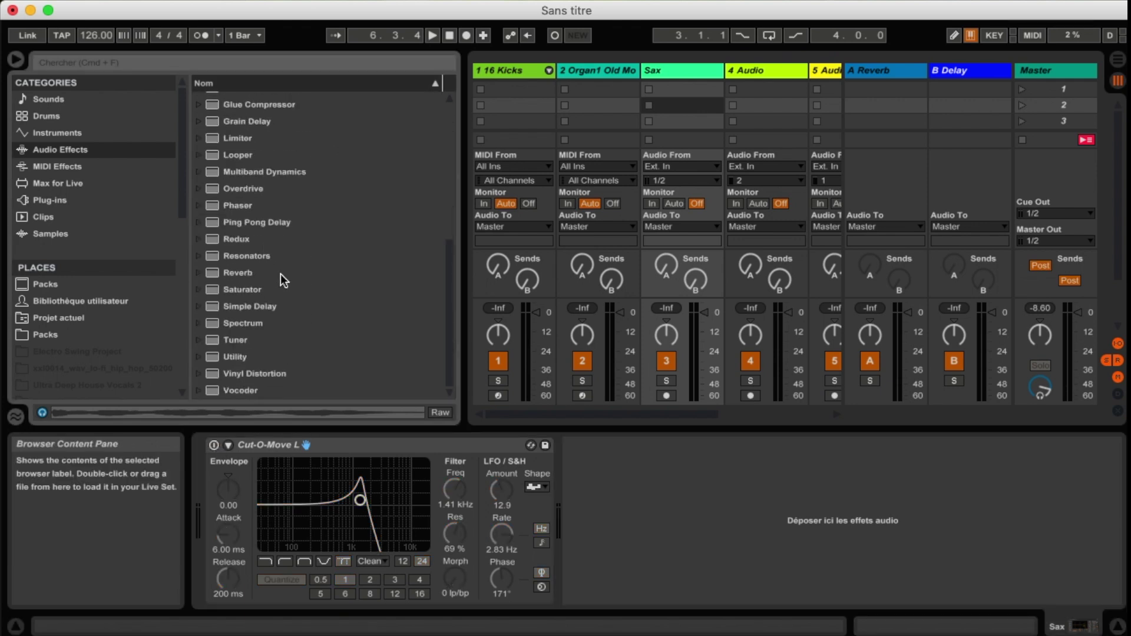
pyautogui.scroll(6, 280, 274)
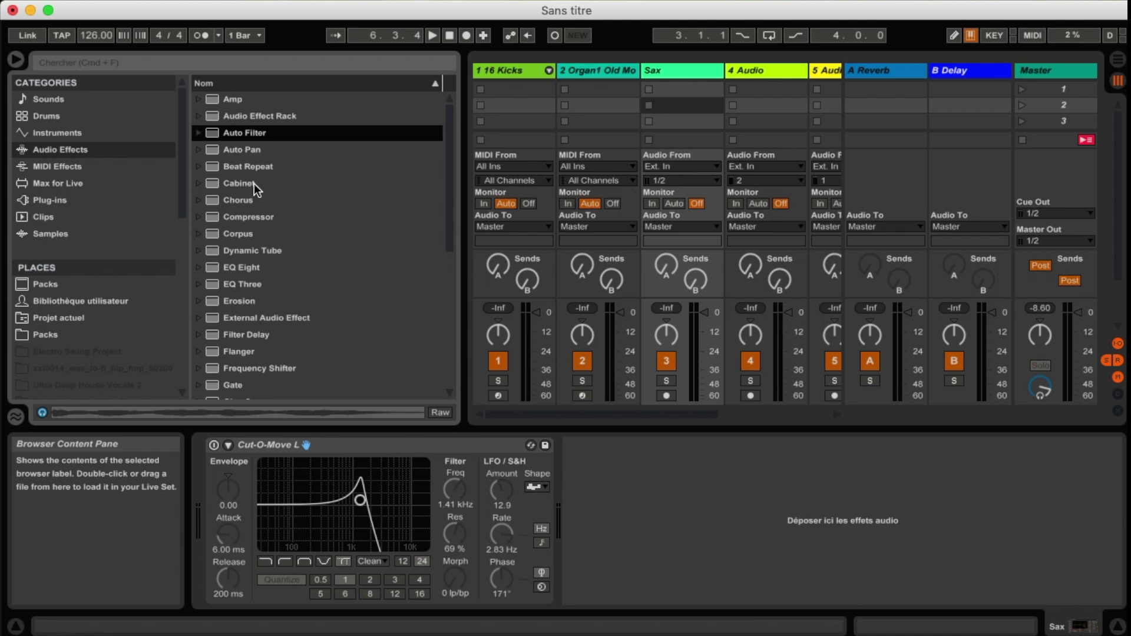
pyautogui.click(45, 166)
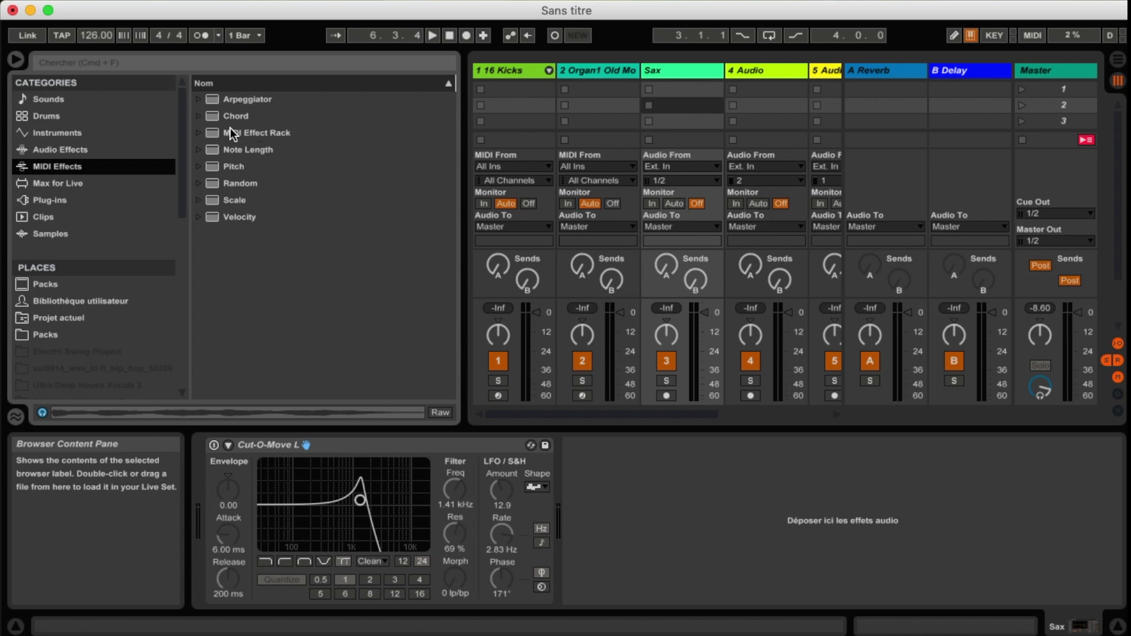
pyautogui.click(60, 184)
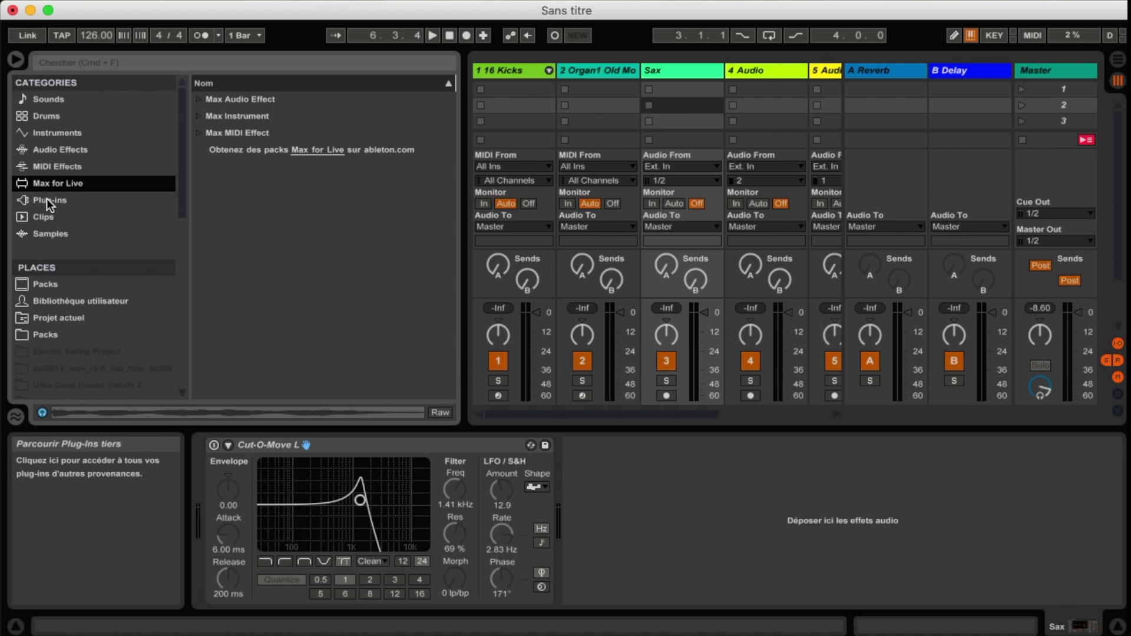
pyautogui.click(47, 200)
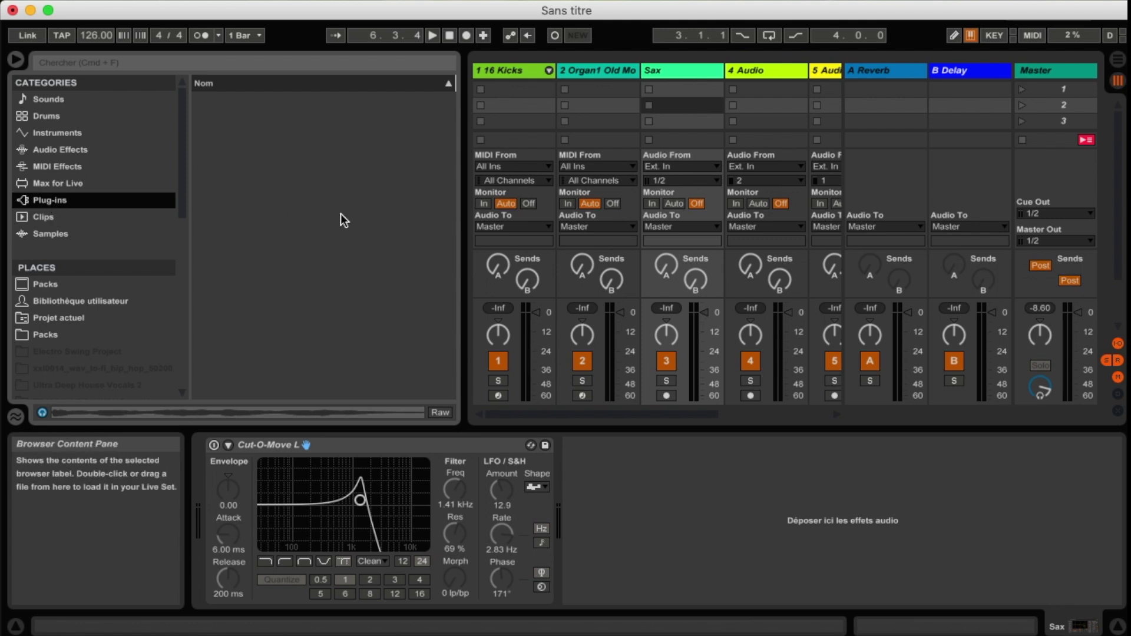
# Look through the list of Live clips and the Ambient & Evolving presets under Sounds
pyautogui.click(37, 216)
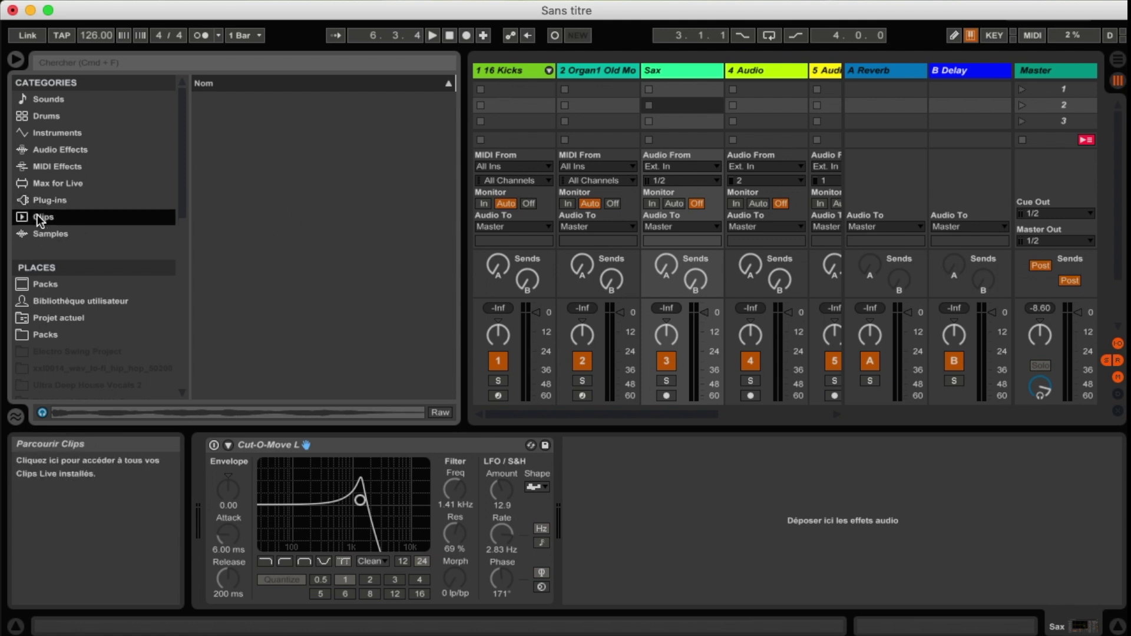
pyautogui.scroll(-20, 319, 207)
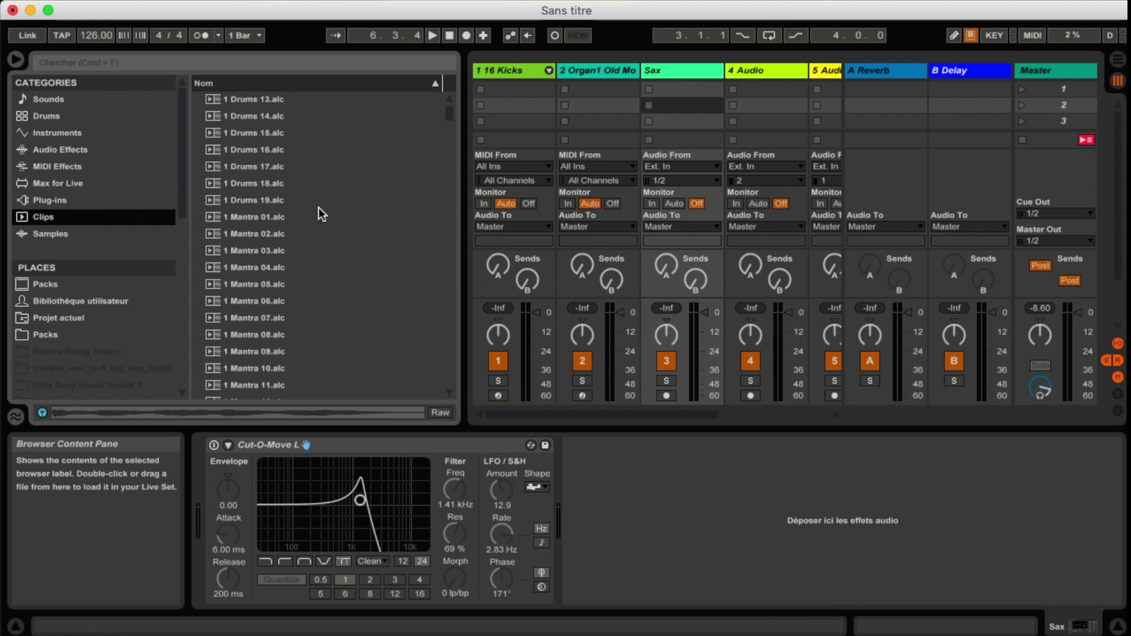
pyautogui.scroll(-20, 320, 207)
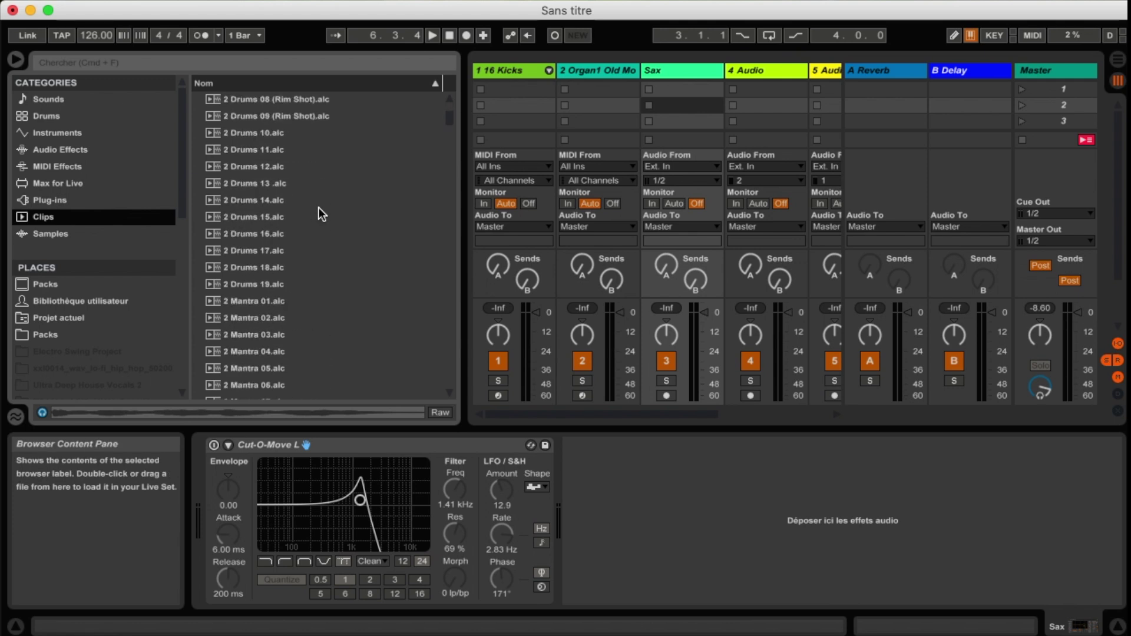
pyautogui.scroll(-5, 319, 207)
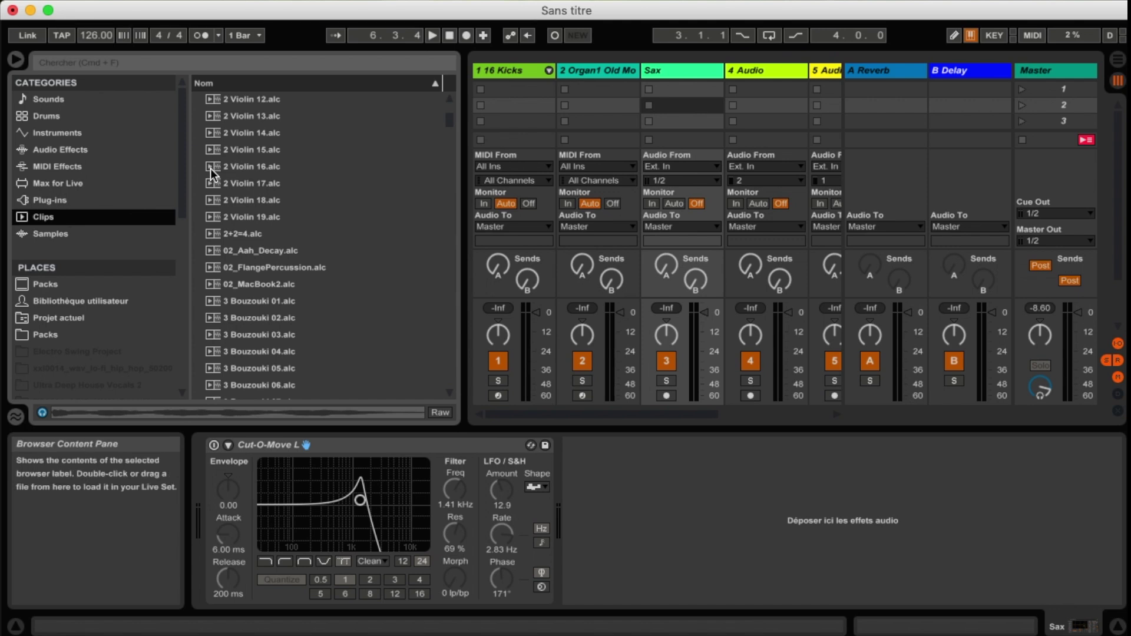
pyautogui.click(76, 101)
pyautogui.click(199, 99)
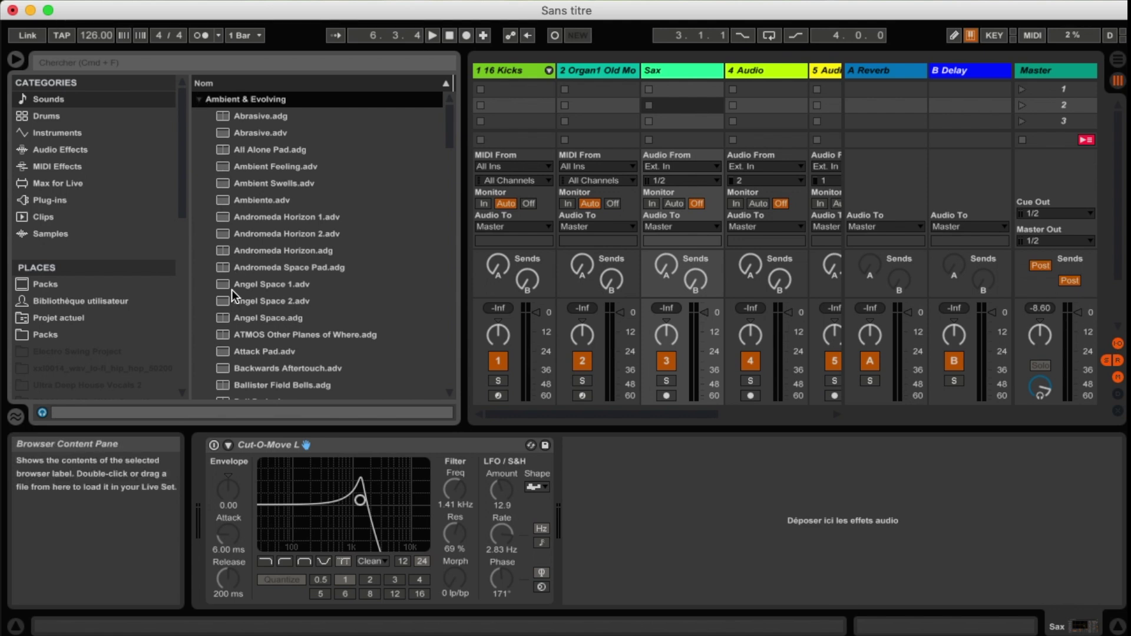
# Return to the Live clips and preview 3 Bouzouki 16.alc from partway through its waveform
pyautogui.click(40, 216)
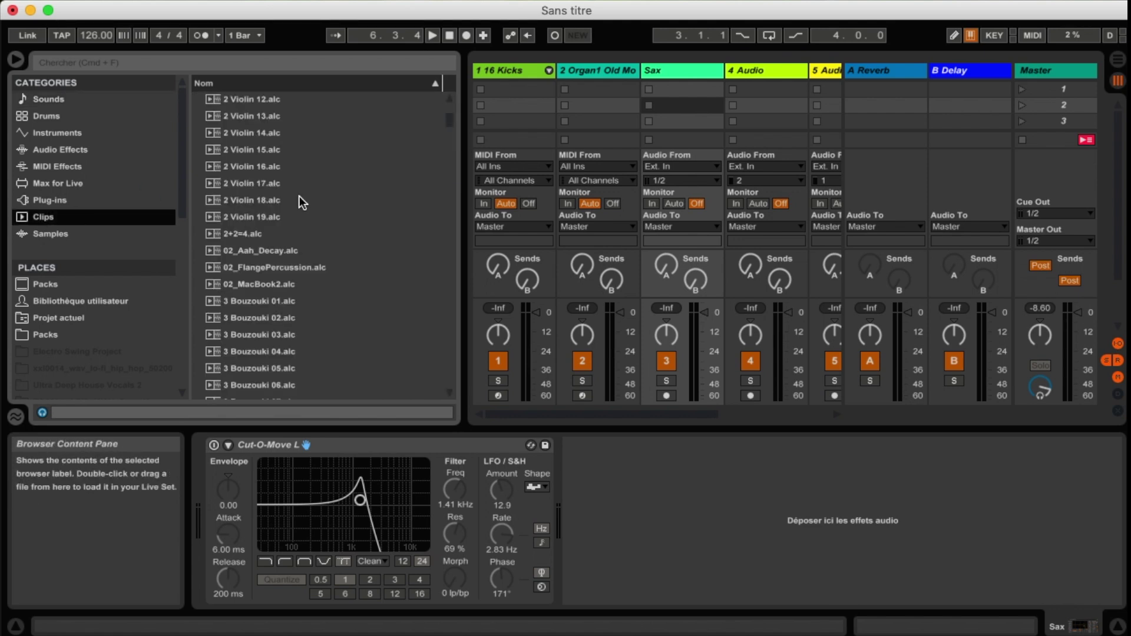
pyautogui.scroll(-6, 242, 287)
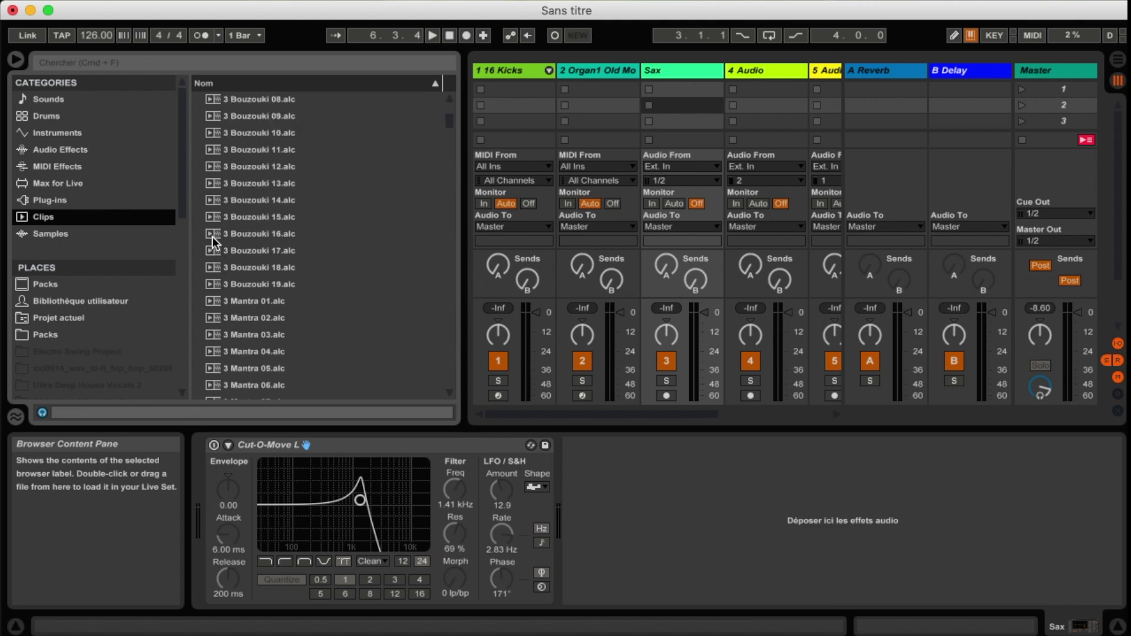
pyautogui.click(235, 234)
pyautogui.click(193, 412)
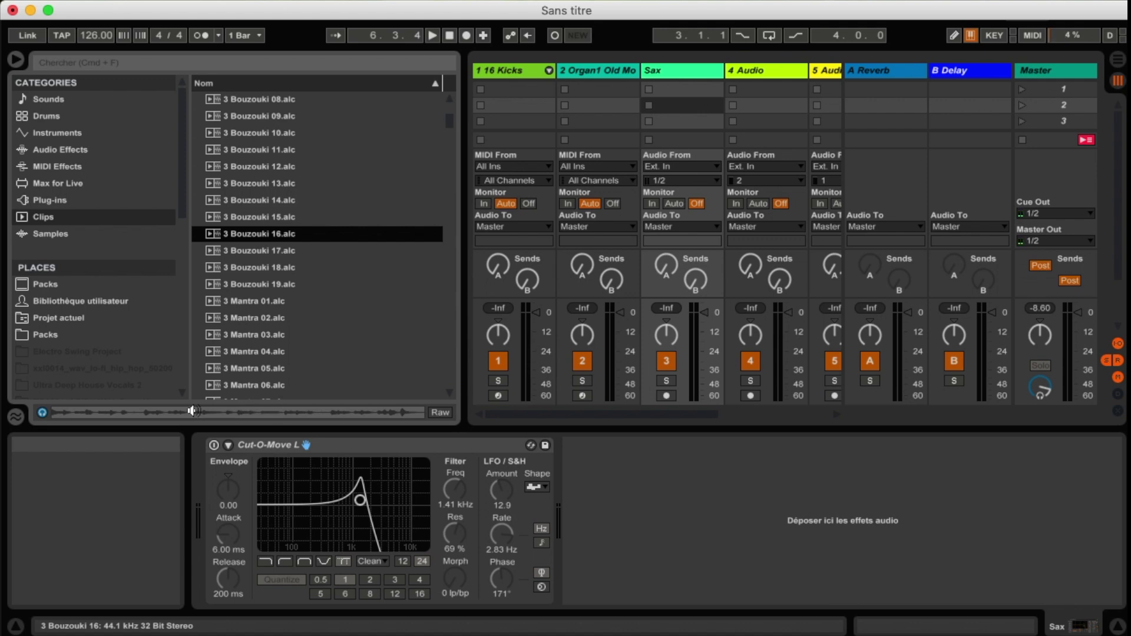
# Look further through the clips and samples, and expand the Clips folder of the Beat Selection by Sample Magic pack
pyautogui.scroll(-15, 307, 326)
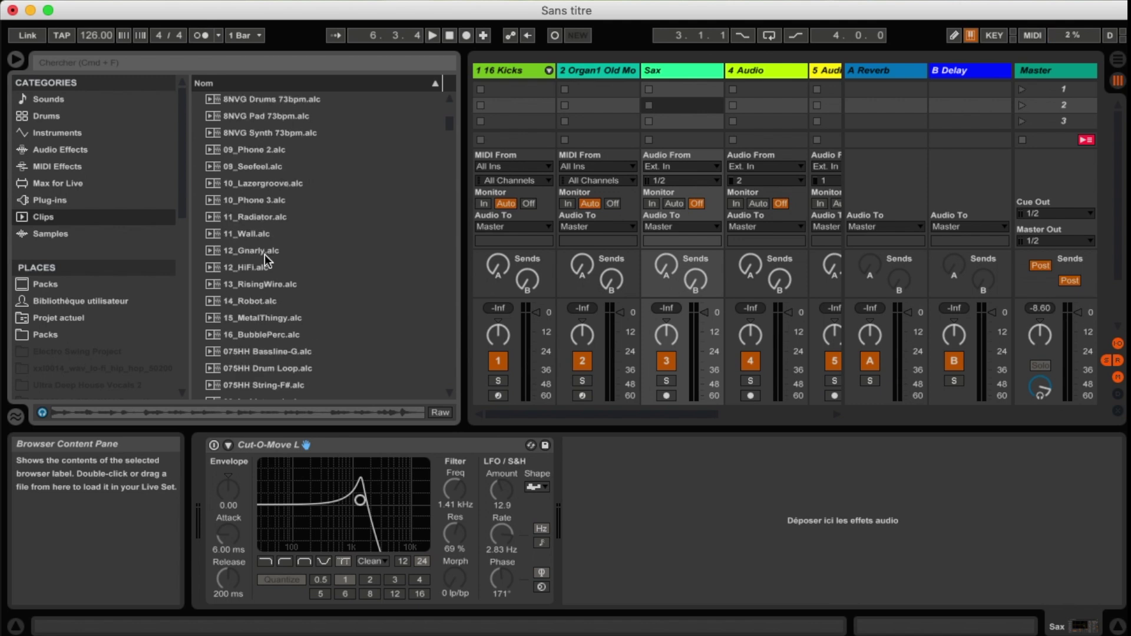
pyautogui.click(46, 236)
pyautogui.click(44, 217)
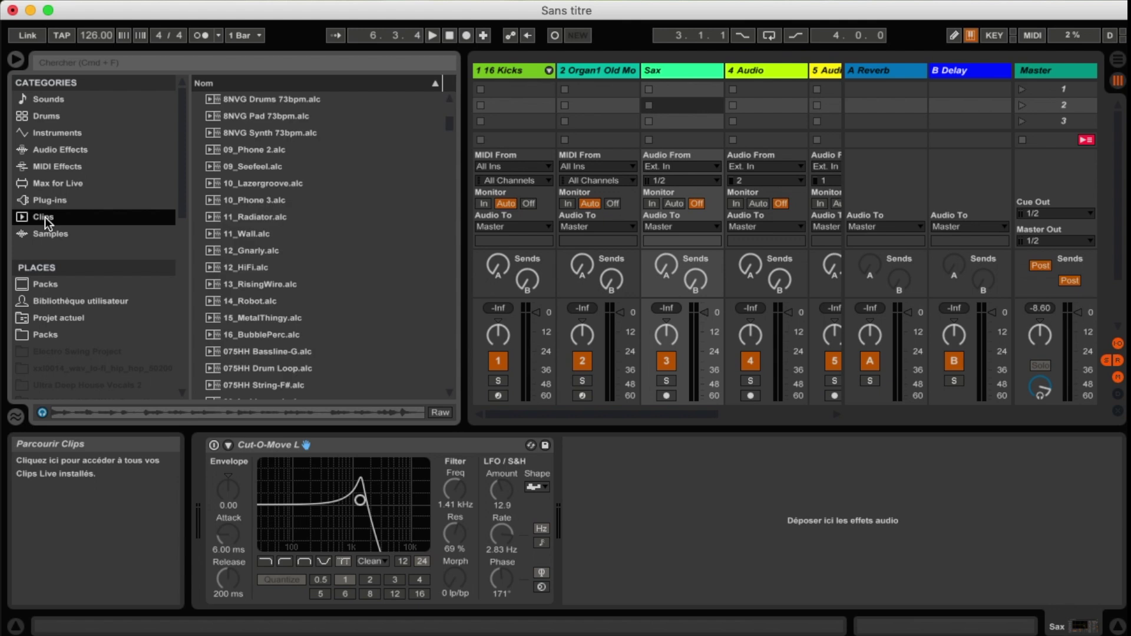
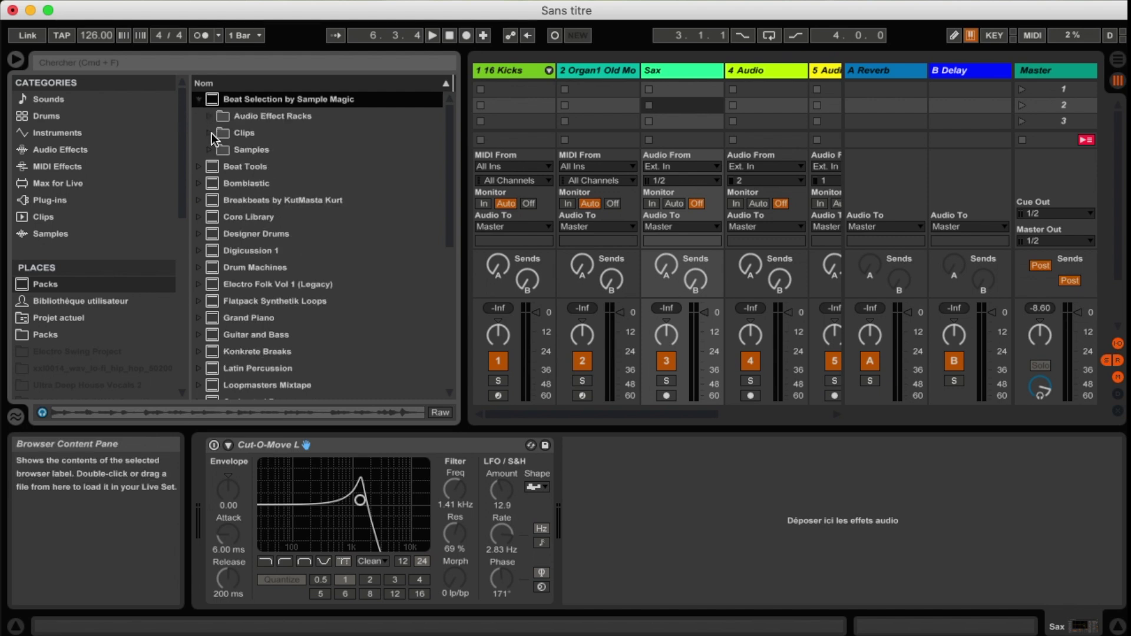
pyautogui.click(211, 133)
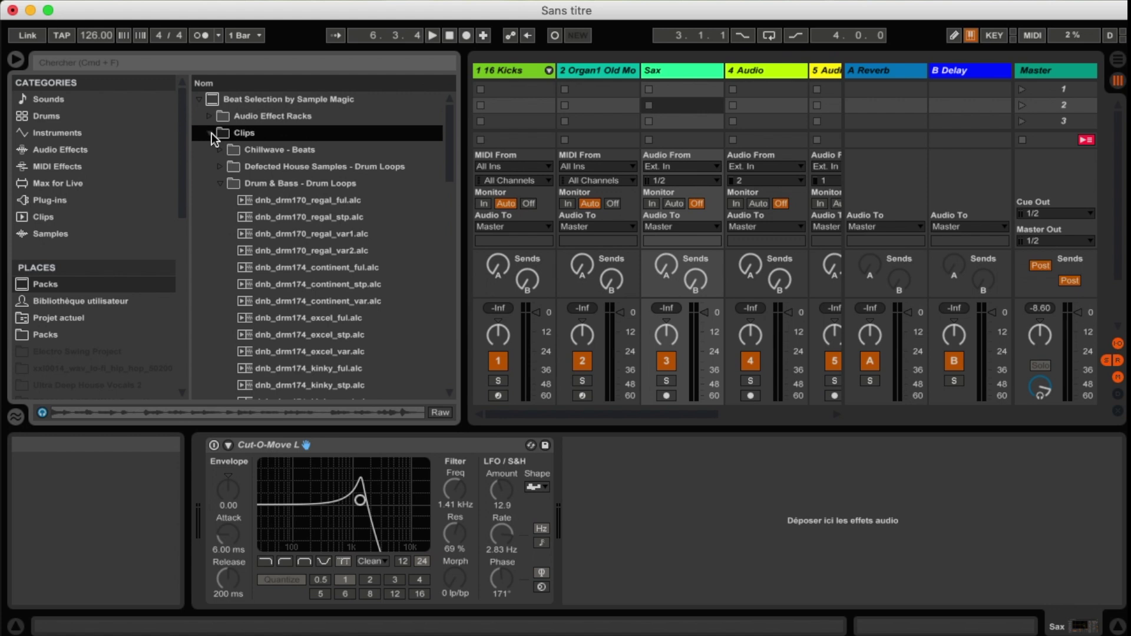
# Collapse the Drum & Bass loops, expand the Chillwave - Beats folder and preview cw_drip90_dreams_ful.alc
pyautogui.click(217, 183)
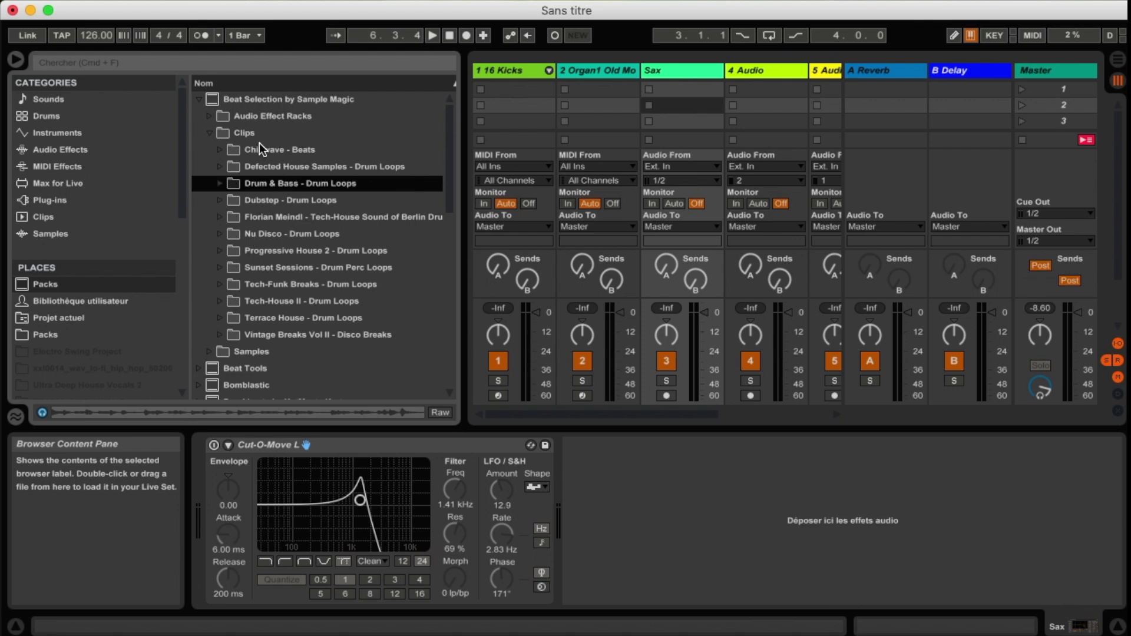
pyautogui.click(221, 148)
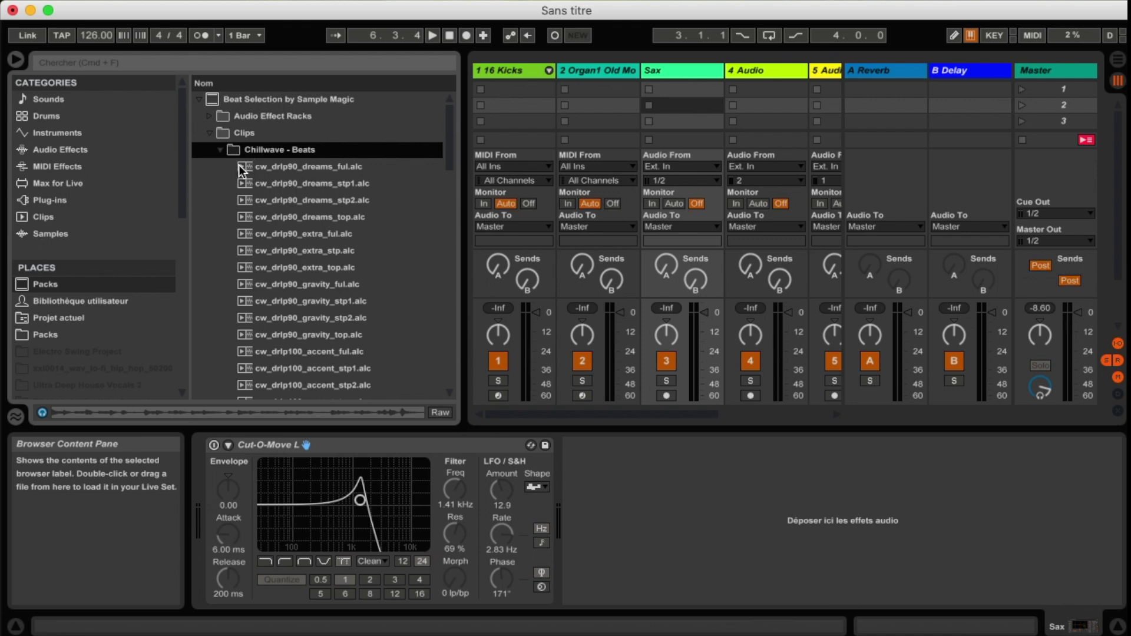
pyautogui.click(256, 166)
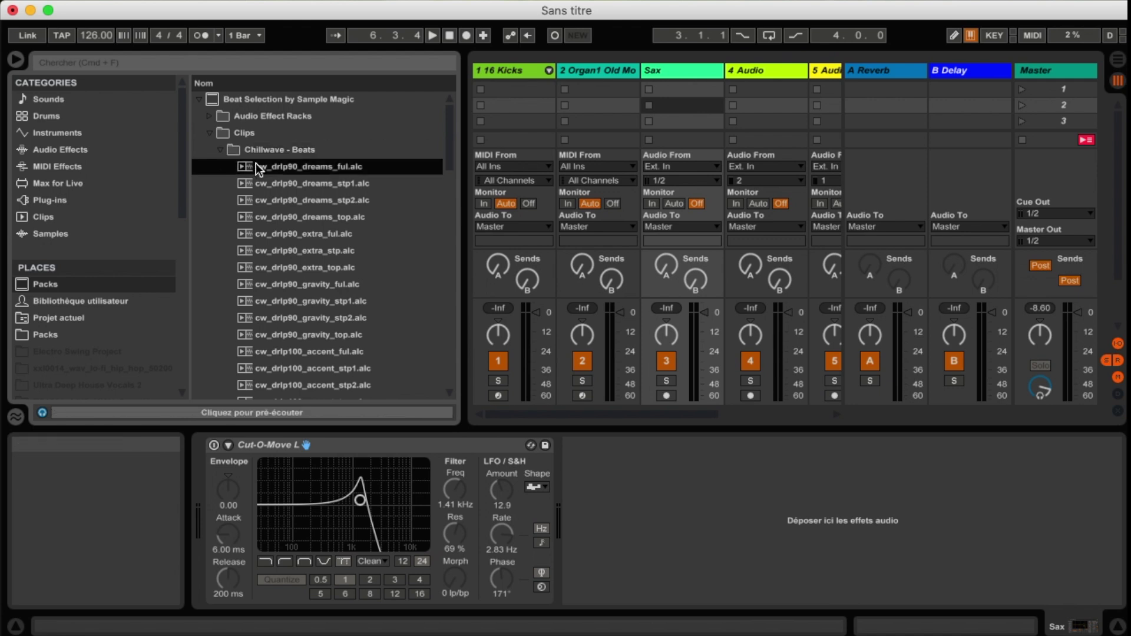
pyautogui.click(218, 412)
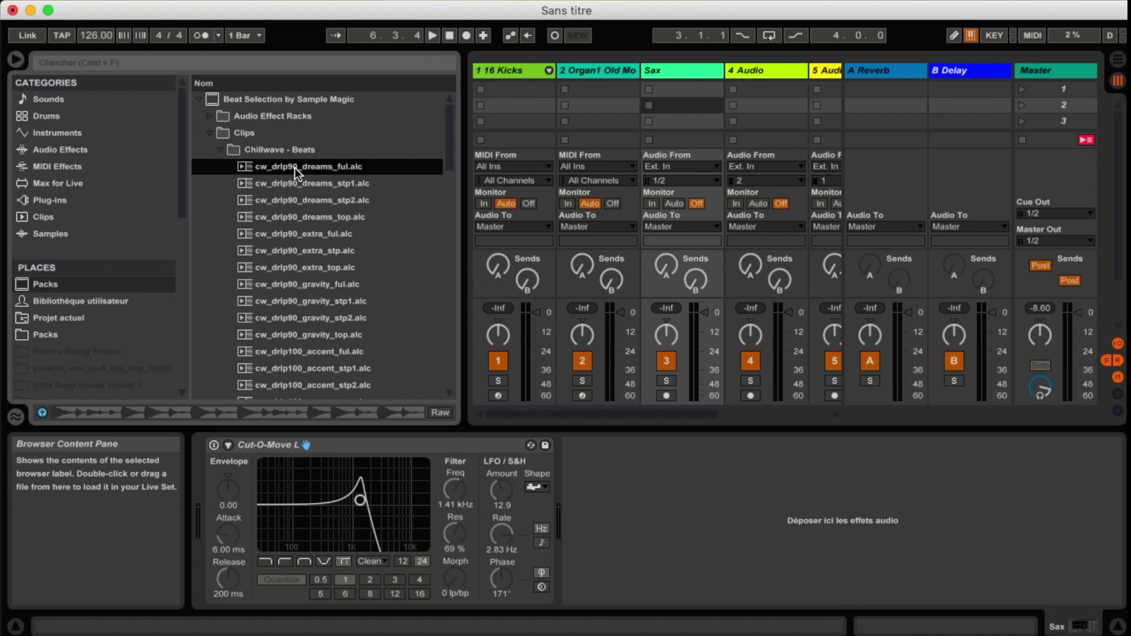
# Place cw_drip90_dreams_ful.alc in the first slot of the 4 Audio track and launch it
pyautogui.moveTo(318, 176); pyautogui.dragTo(761, 84)
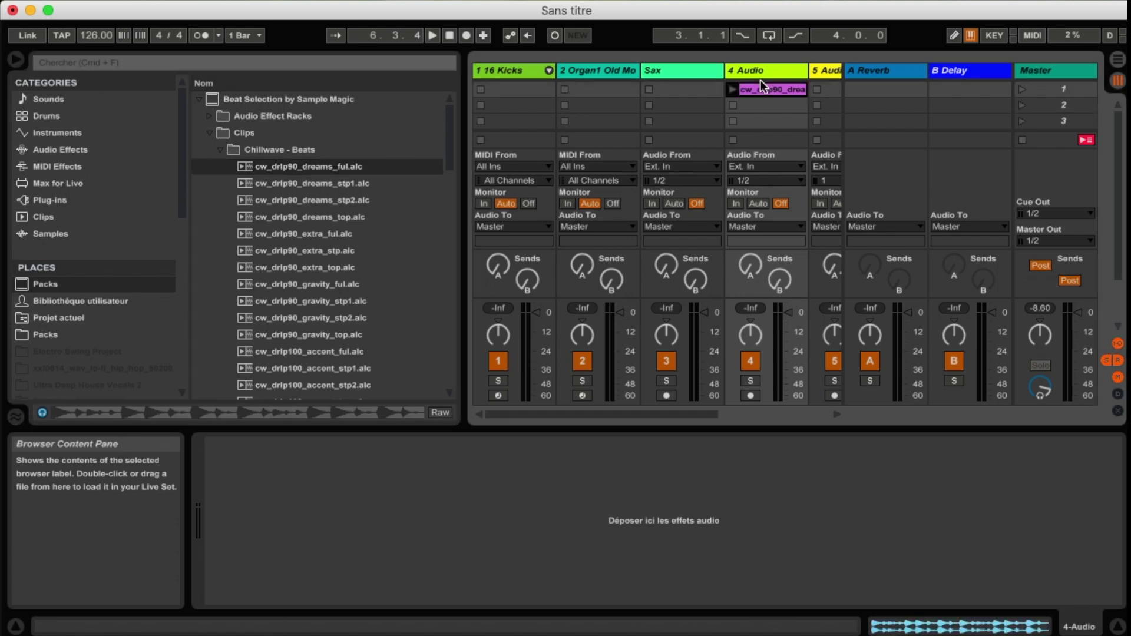
pyautogui.click(731, 90)
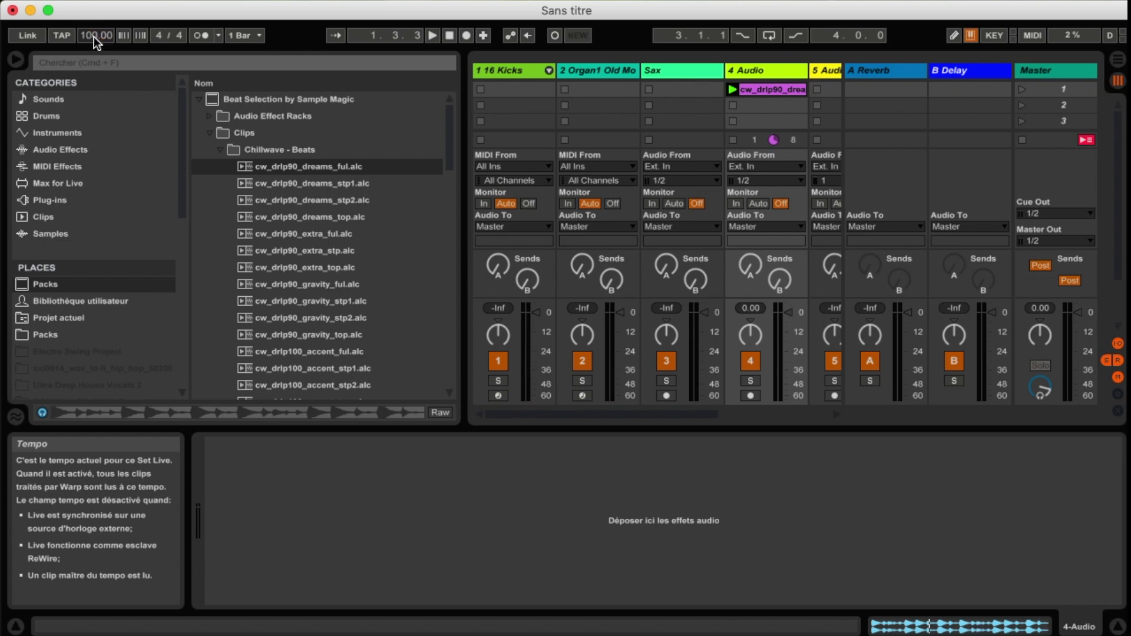
pyautogui.click(732, 89)
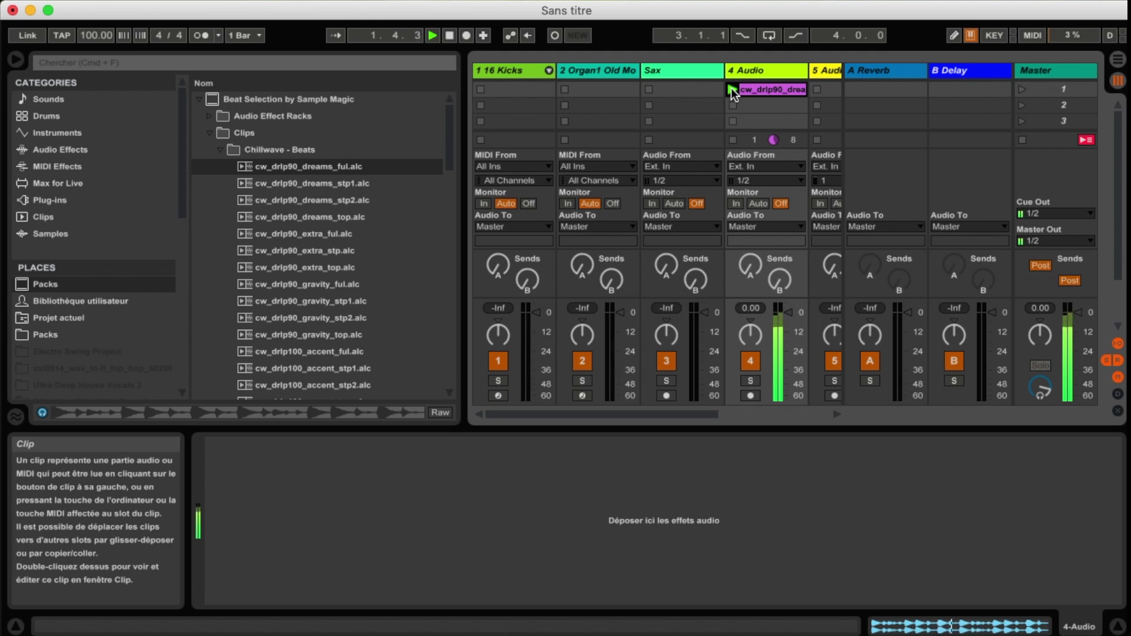
# Lower the master volume and slightly reduce the 4 Audio track's volume, starting and stopping playback to judge the level
pyautogui.moveTo(1077, 316); pyautogui.dragTo(1077, 326)
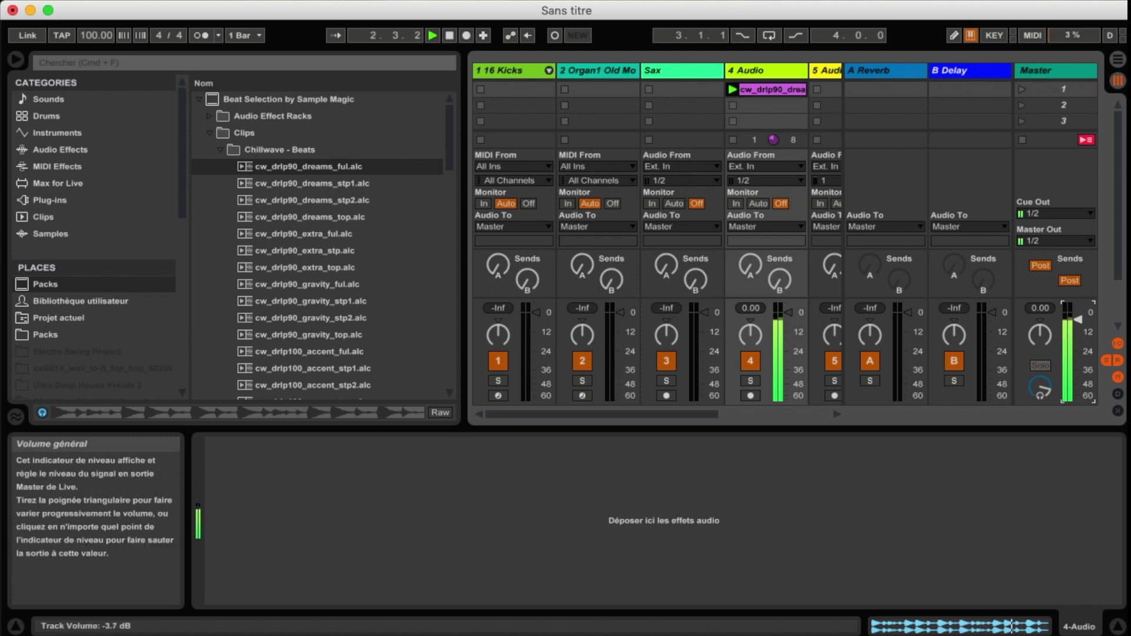
pyautogui.press('space')
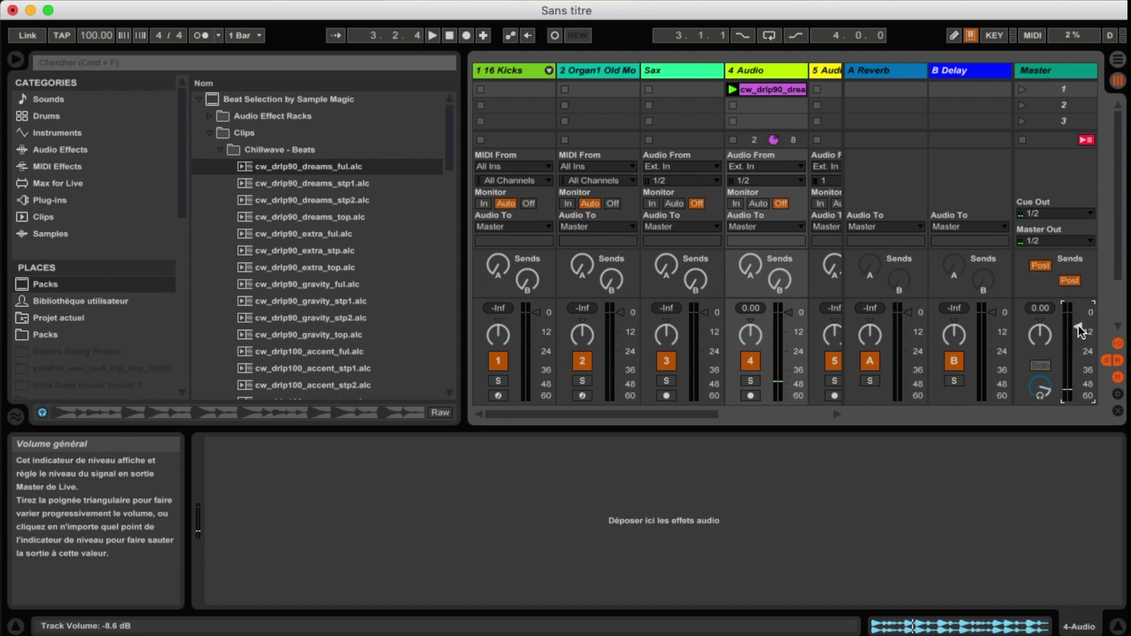
pyautogui.press('space')
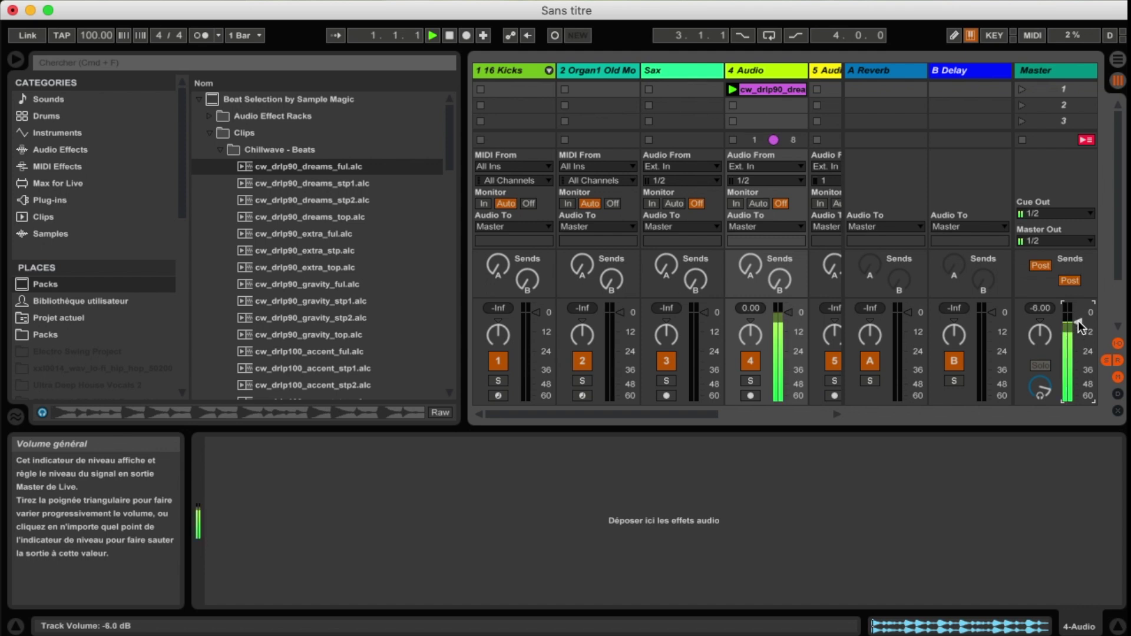
pyautogui.moveTo(1078, 326)
pyautogui.mouseDown()
pyautogui.moveTo(1078, 367)
pyautogui.moveTo(1078, 334)
pyautogui.mouseUp()
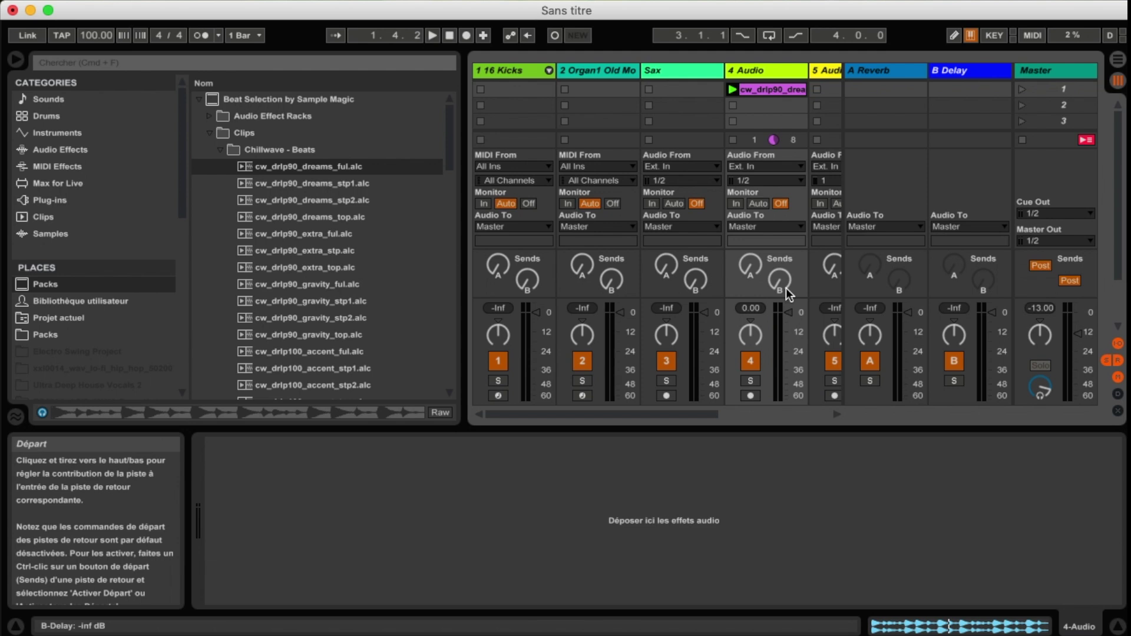
pyautogui.moveTo(790, 313); pyautogui.dragTo(791, 320)
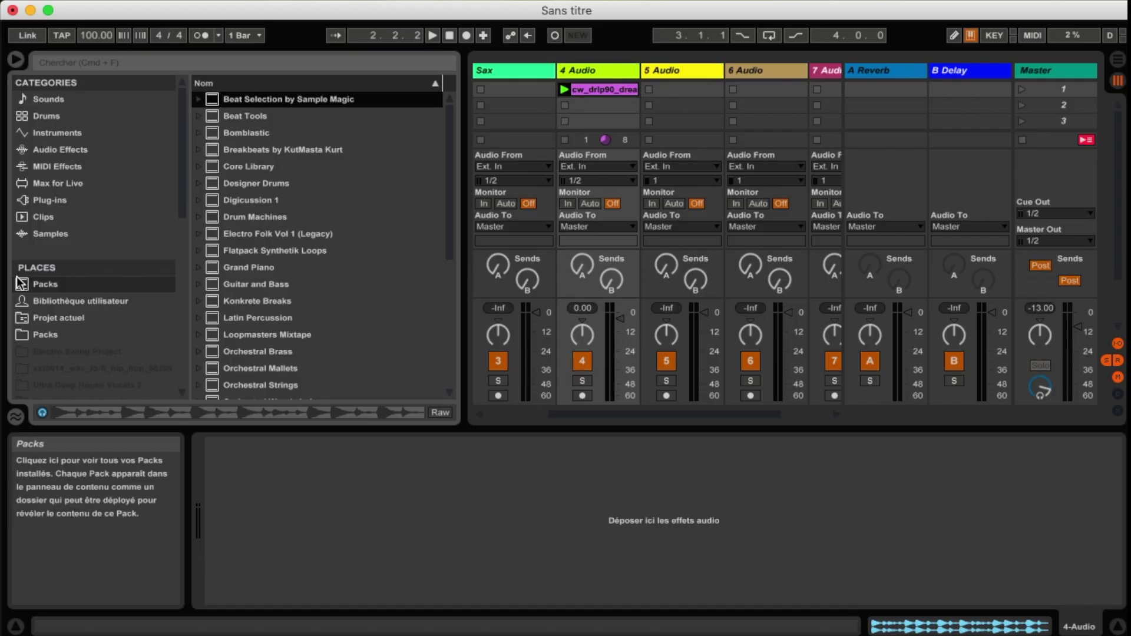
# Open the user-added Packs folder under Places and expand Splice to reach its Keys samples
pyautogui.click(39, 335)
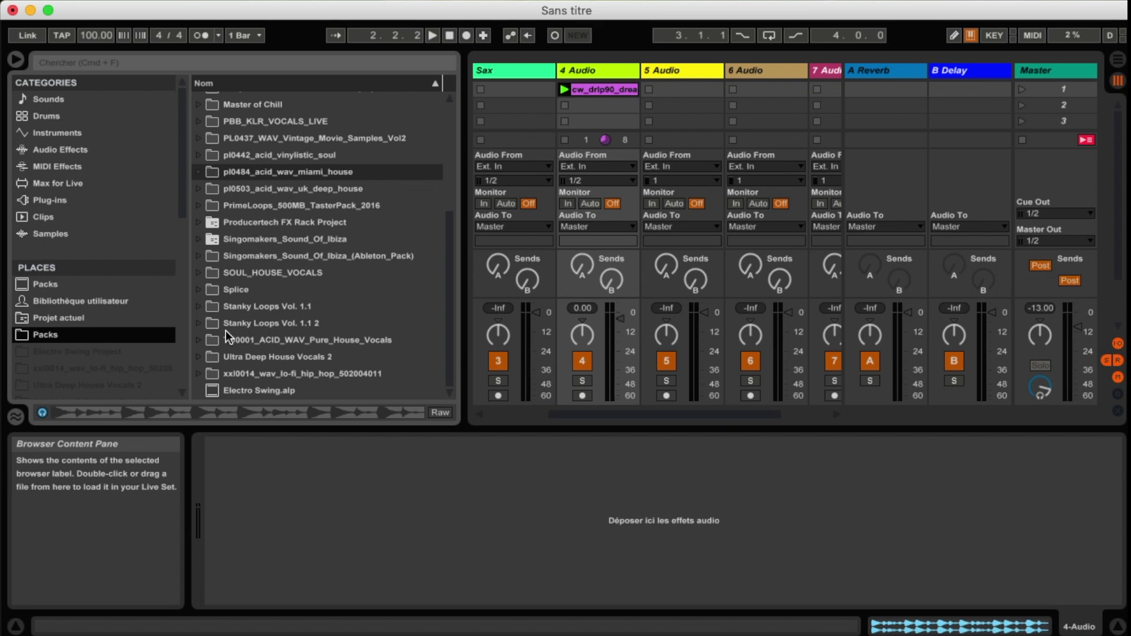
pyautogui.click(199, 289)
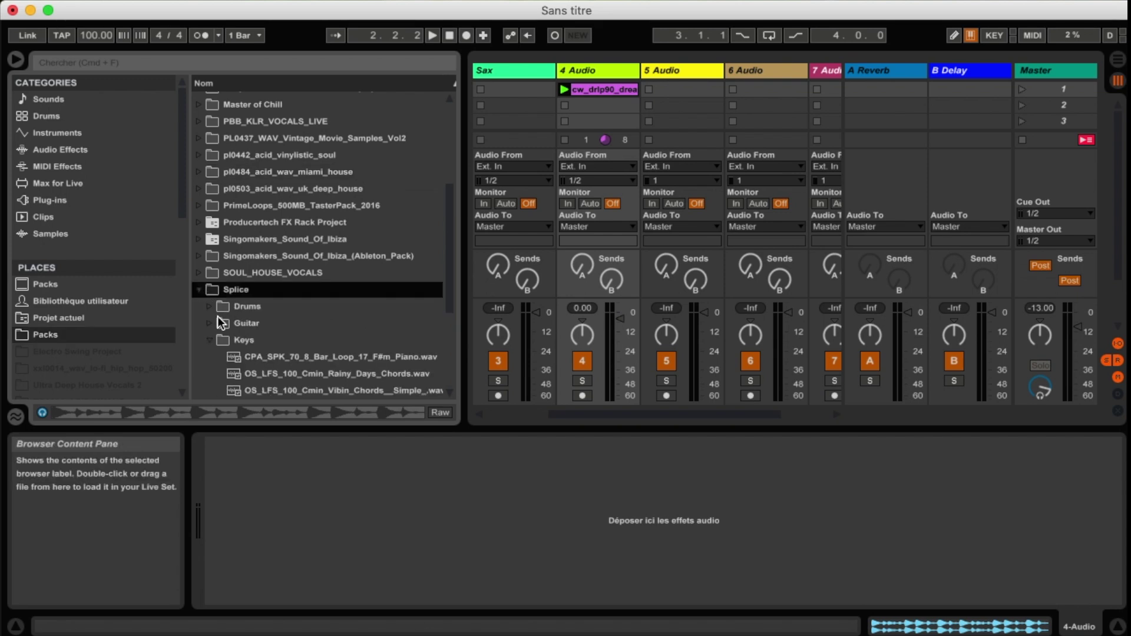
pyautogui.scroll(-3, 300, 340)
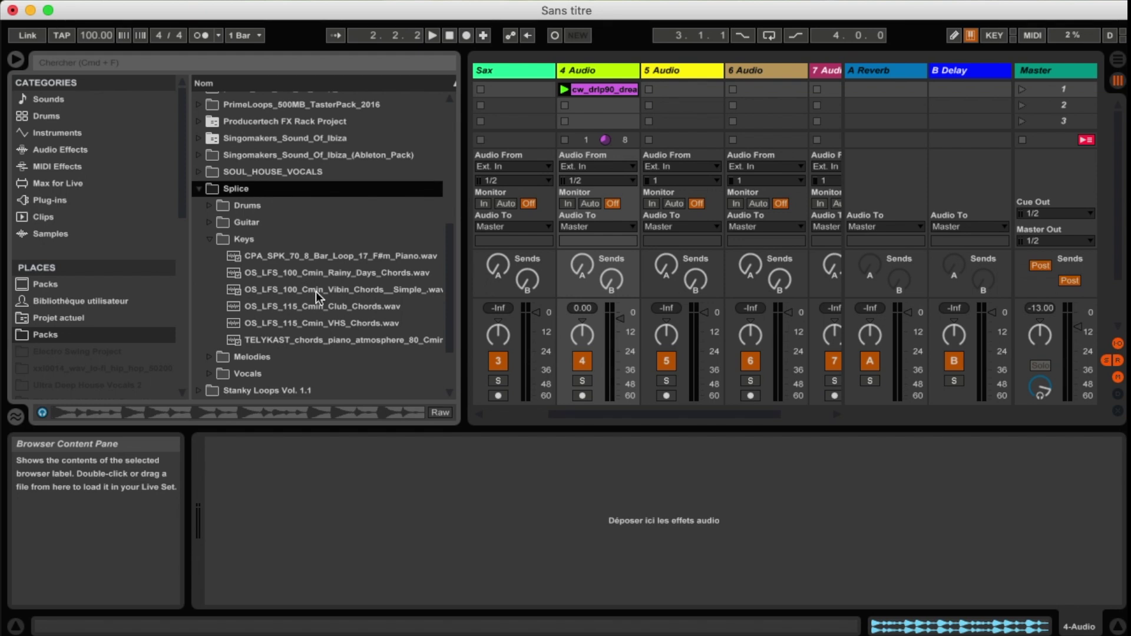
# Preview the VHS Chords, Club Chords and Vibin Chords samples in the Keys folder, playing the last one from partway through
pyautogui.click(287, 321)
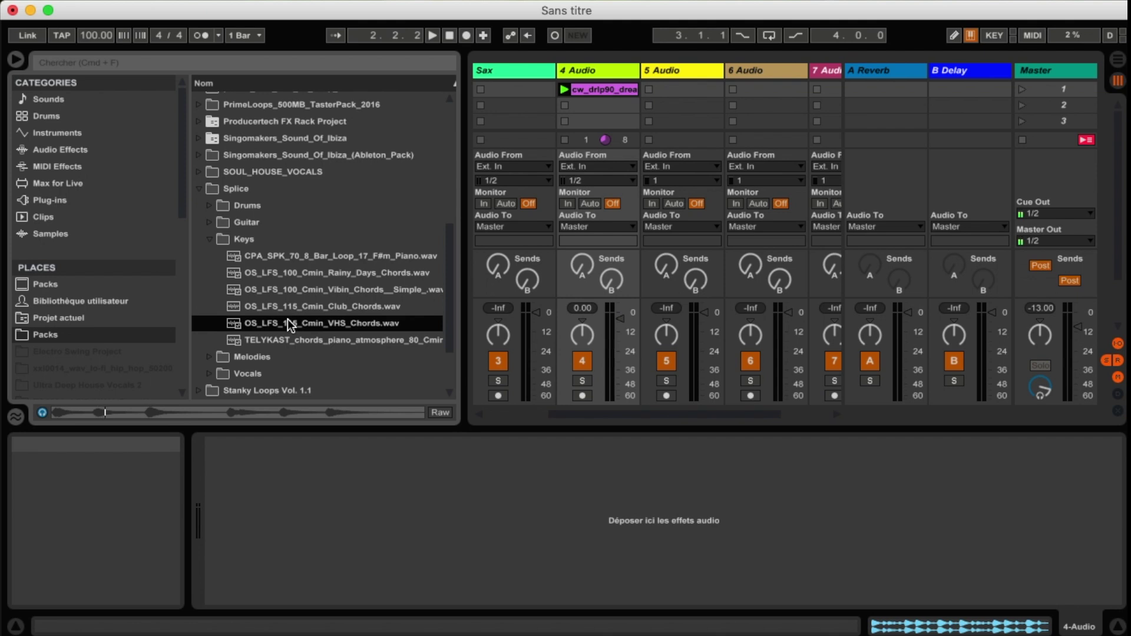
pyautogui.click(295, 309)
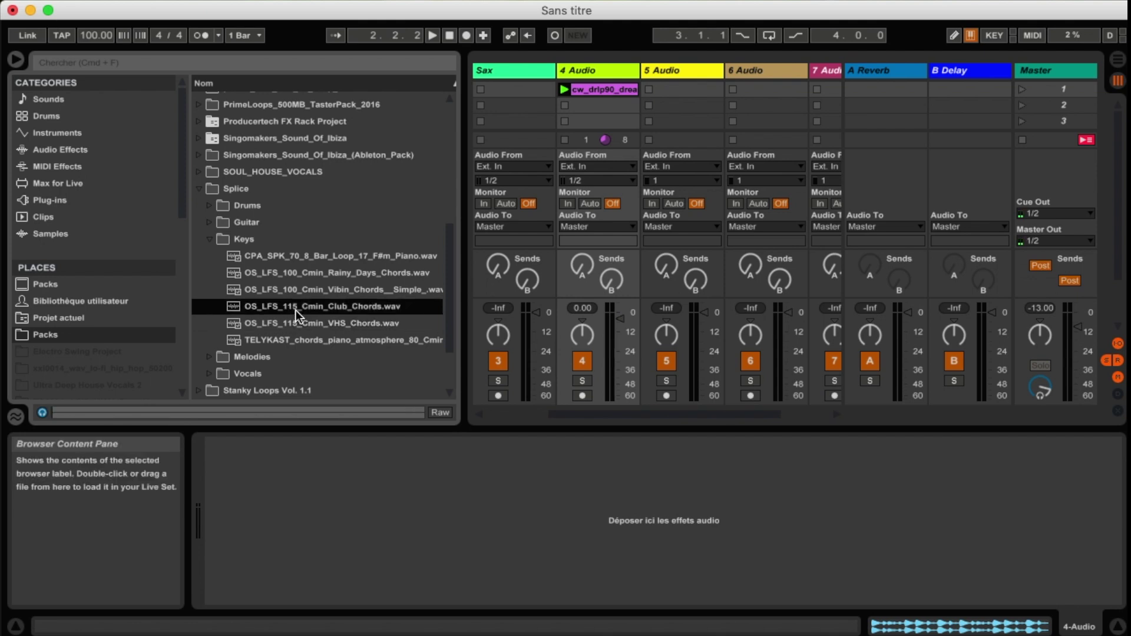
pyautogui.click(313, 295)
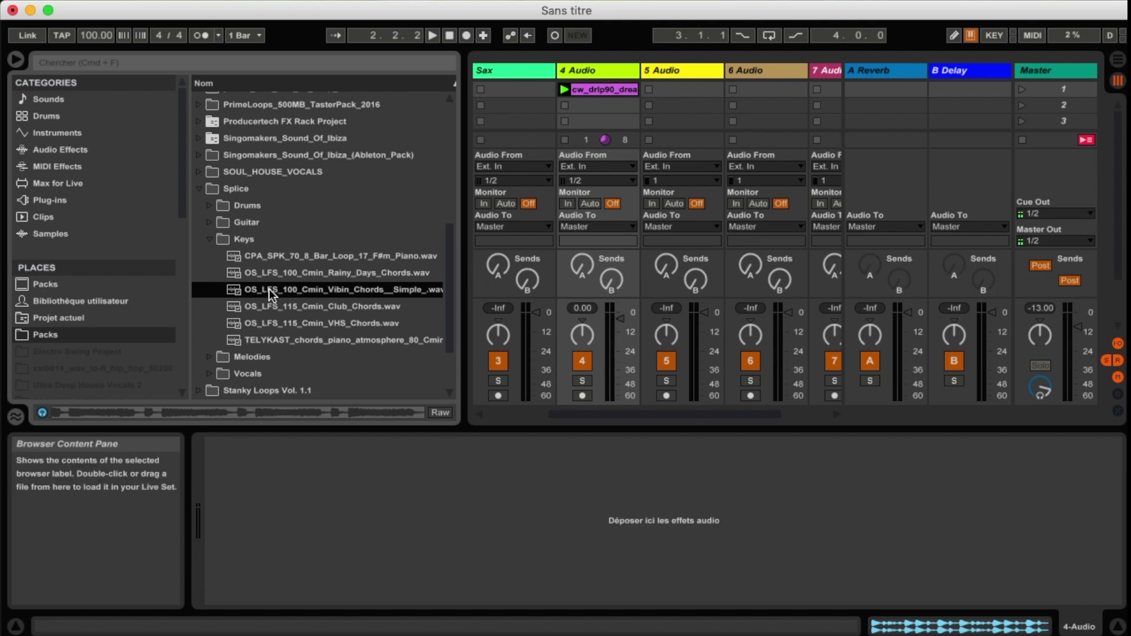
pyautogui.click(240, 410)
# Place the OS_LFS_100_Cmin_Vibin_Chords sample in the first slot of the 5 Audio track and launch it
pyautogui.moveTo(306, 292); pyautogui.dragTo(659, 86)
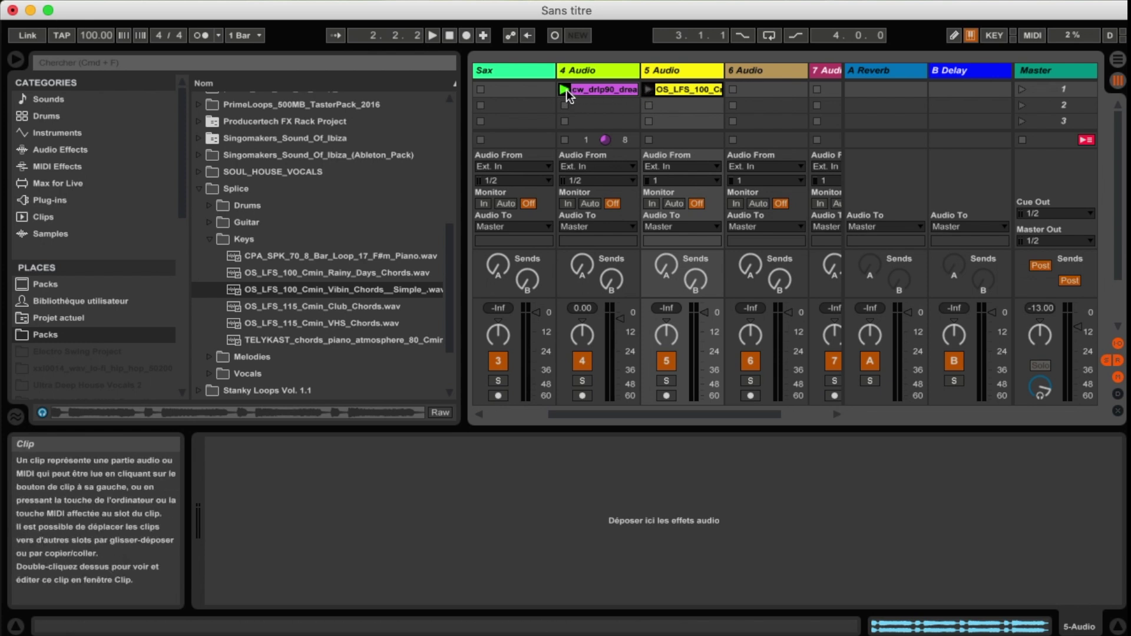
pyautogui.click(649, 88)
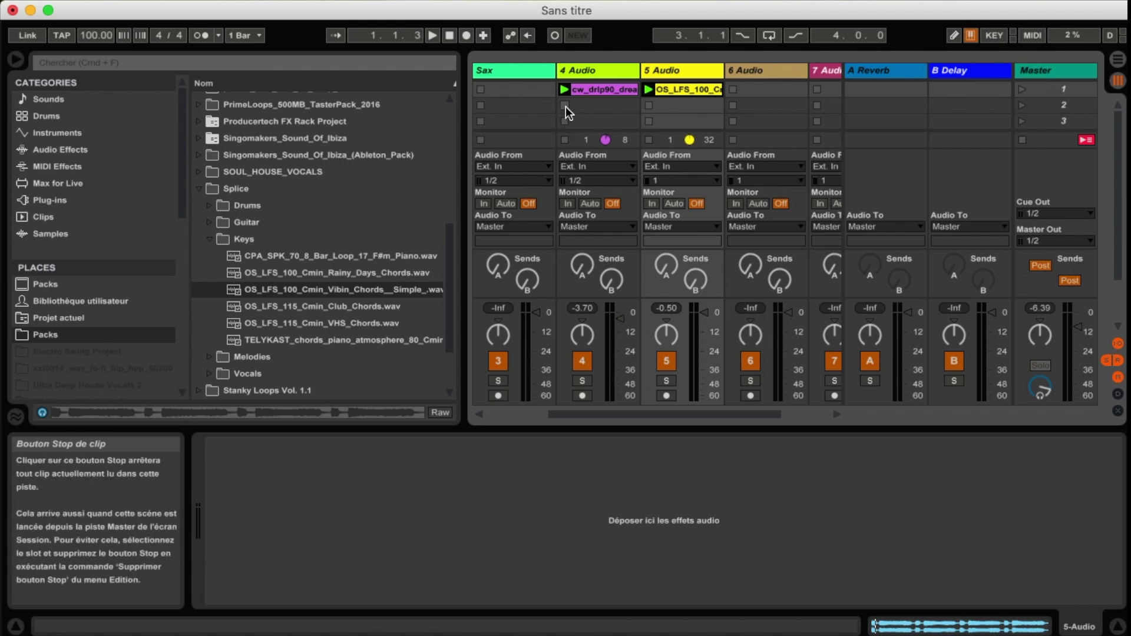
# Stop the clips on the 4 Audio and 5 Audio tracks using the empty slots beneath them
pyautogui.click(566, 108)
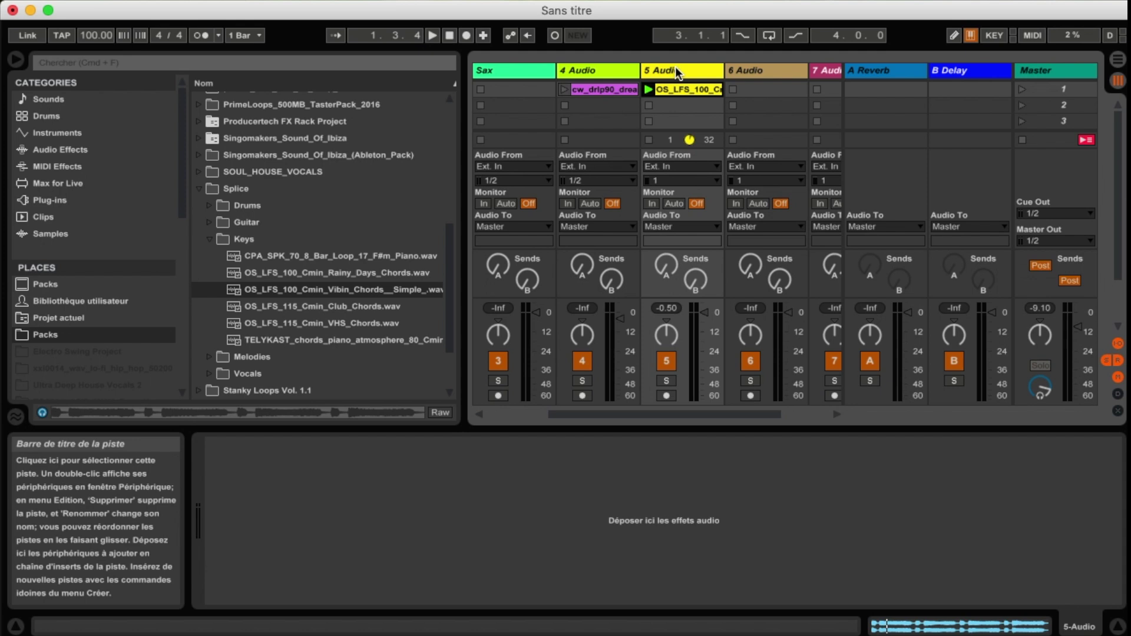
pyautogui.press('space')
pyautogui.click(649, 105)
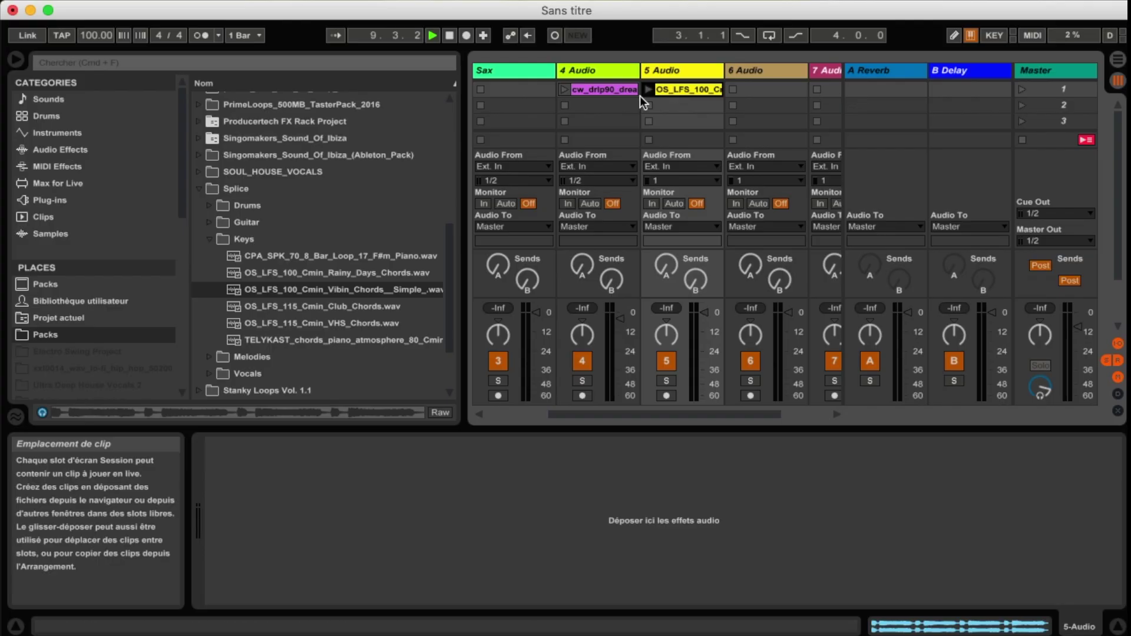
# Hide the browser and launch scene 1 to play the clips on 4 Audio and 5 Audio together
pyautogui.click(15, 59)
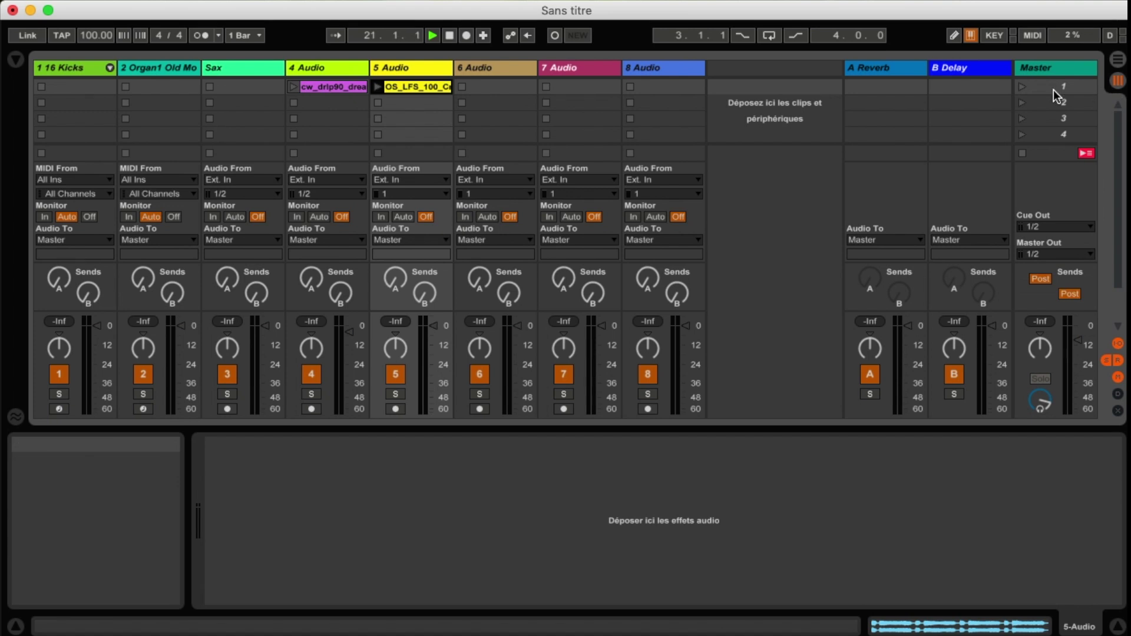
pyautogui.click(1021, 87)
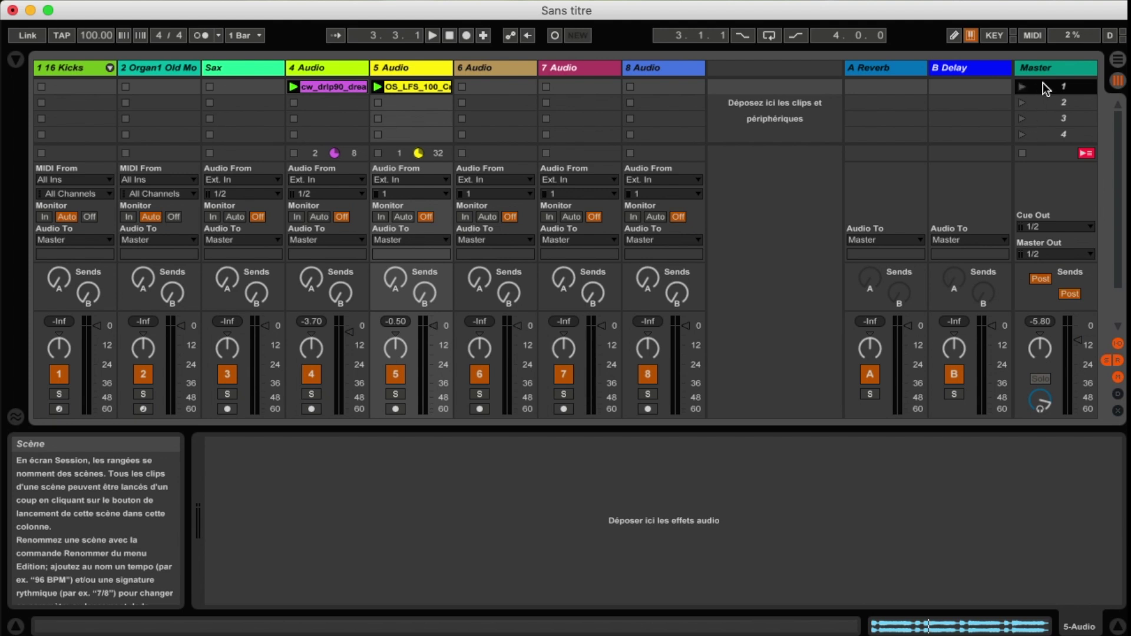
# Copy the drum clip from the first slot of 4 Audio into the second slot of the same track
pyautogui.click(322, 97)
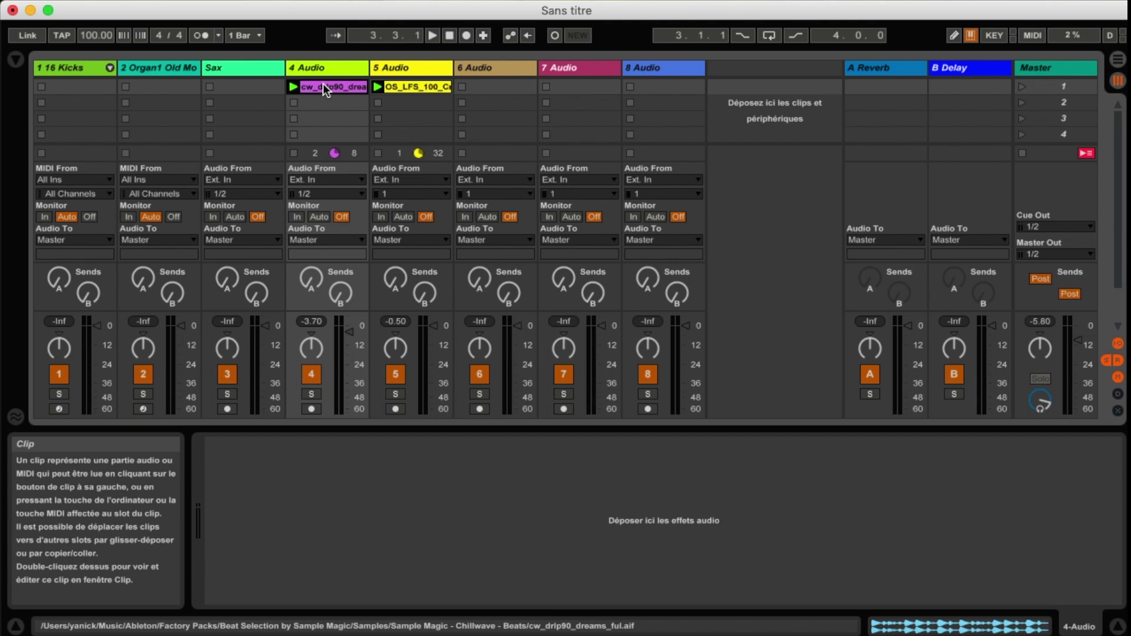
pyautogui.click(330, 105)
pyautogui.press('super+v')
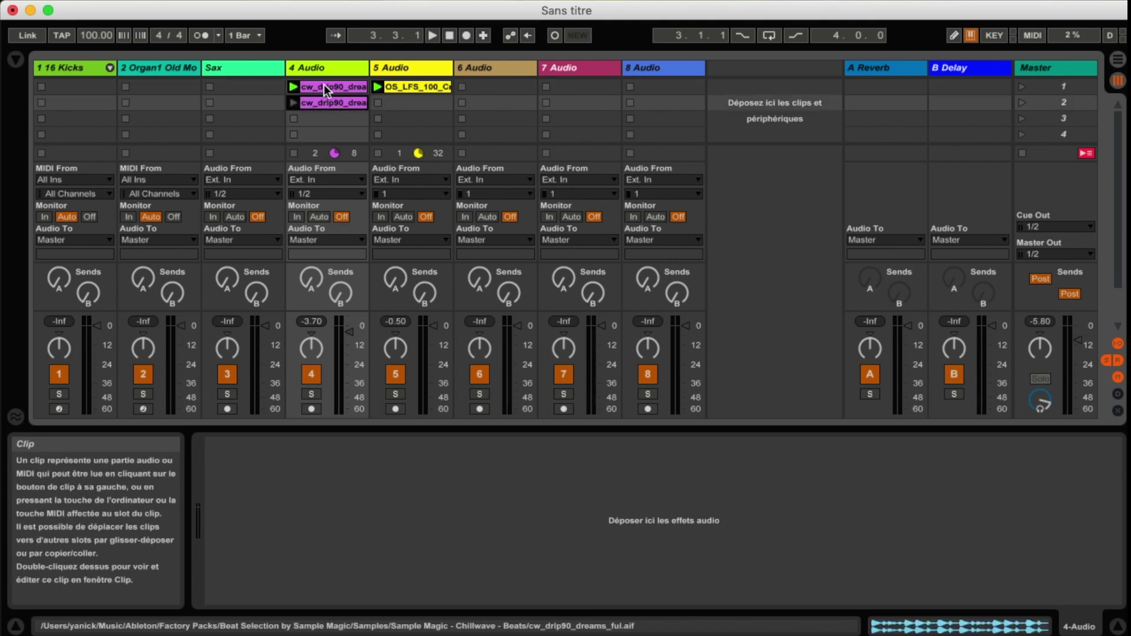
# View the copy, paste and duplicate commands available for the two drum clips on 4 Audio
pyautogui.rightClick(324, 84)
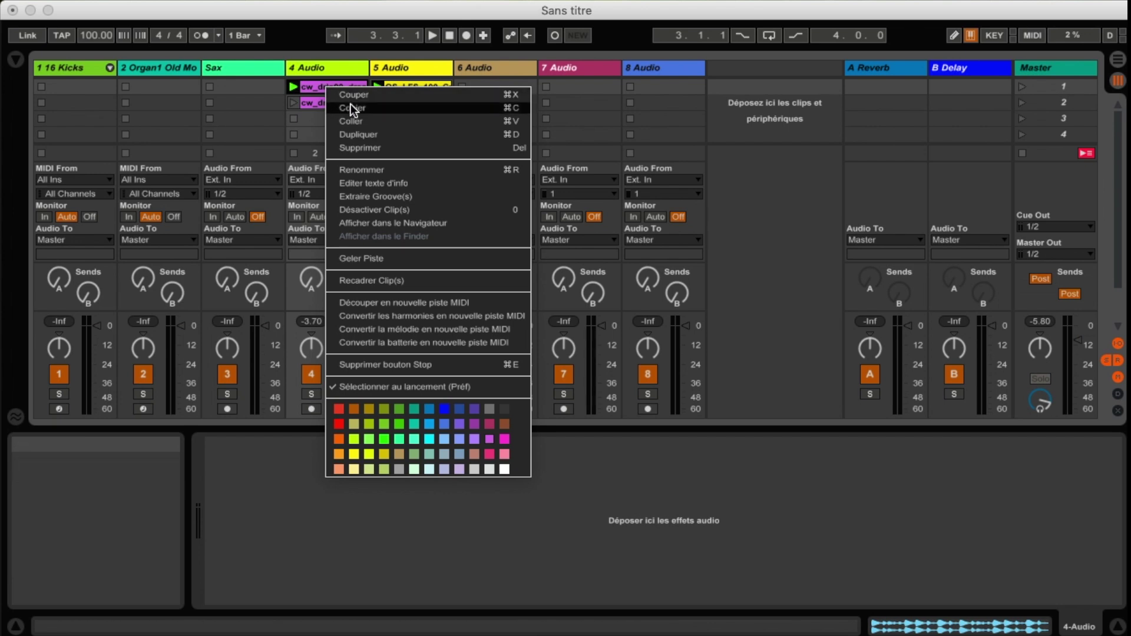
pyautogui.click(316, 104)
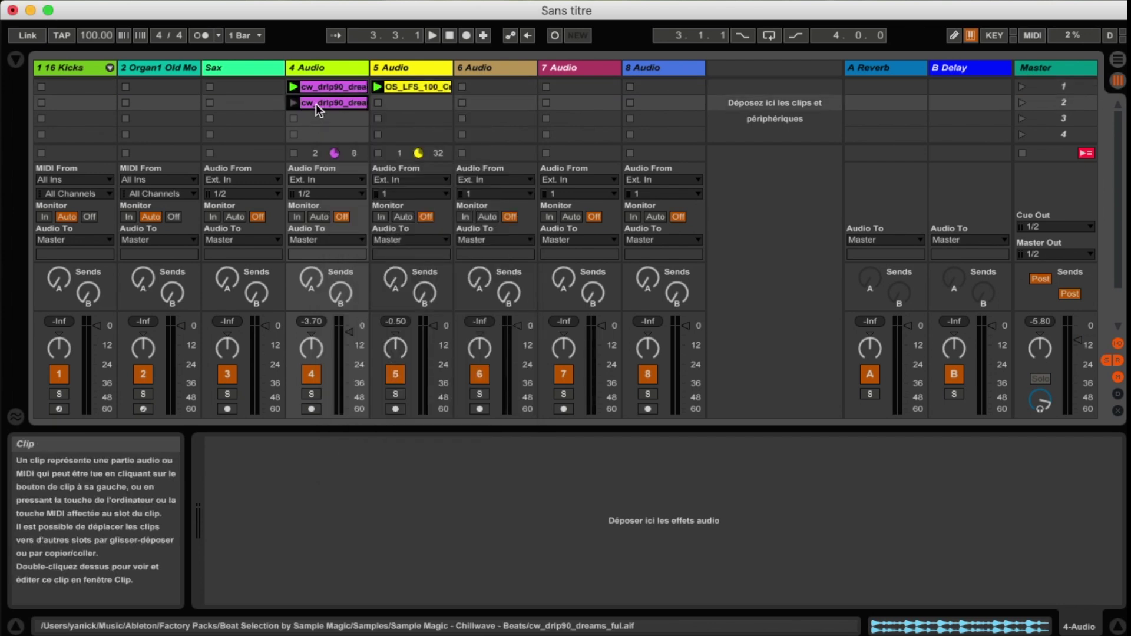
pyautogui.rightClick(316, 104)
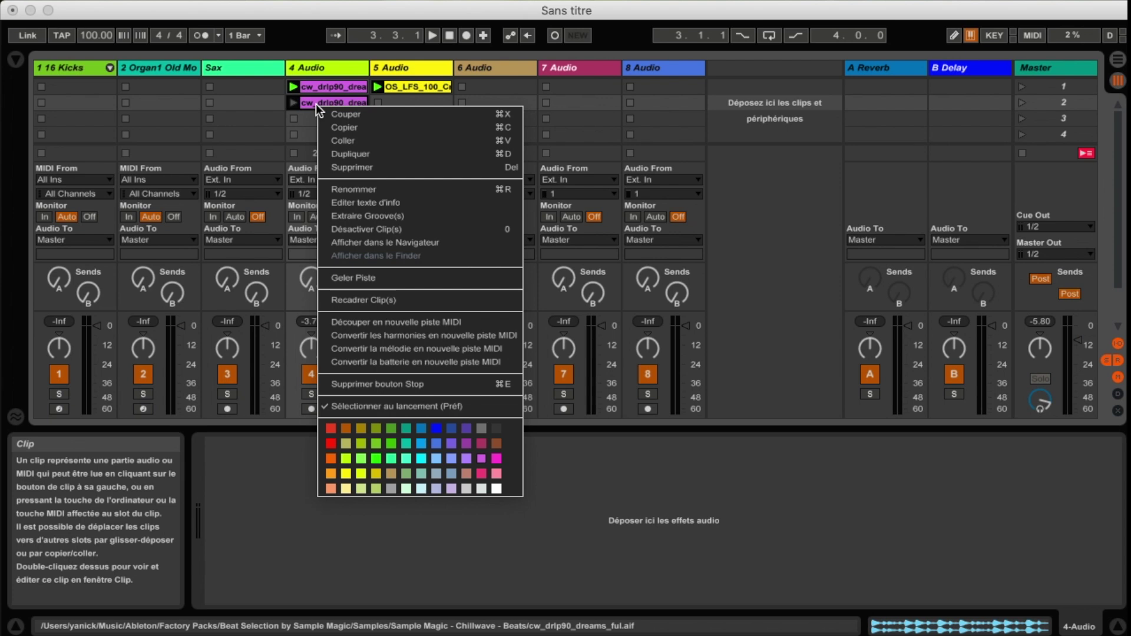
pyautogui.click(310, 104)
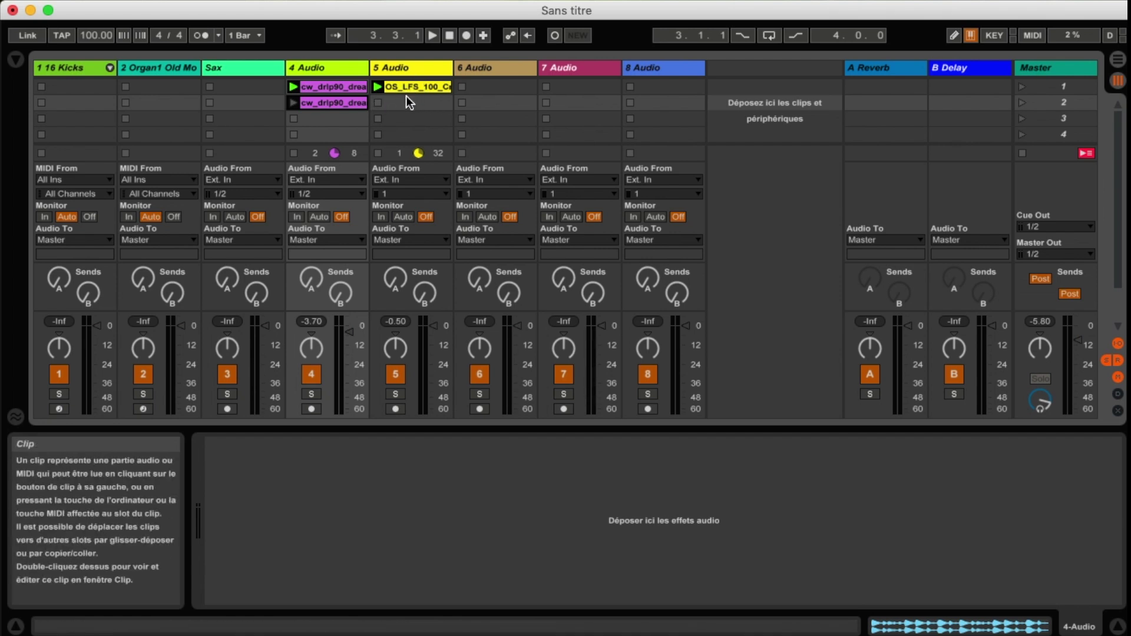
# Launch scene 1, switch to scene 2 for the drum clip alone, and return to scene 1
pyautogui.click(1021, 89)
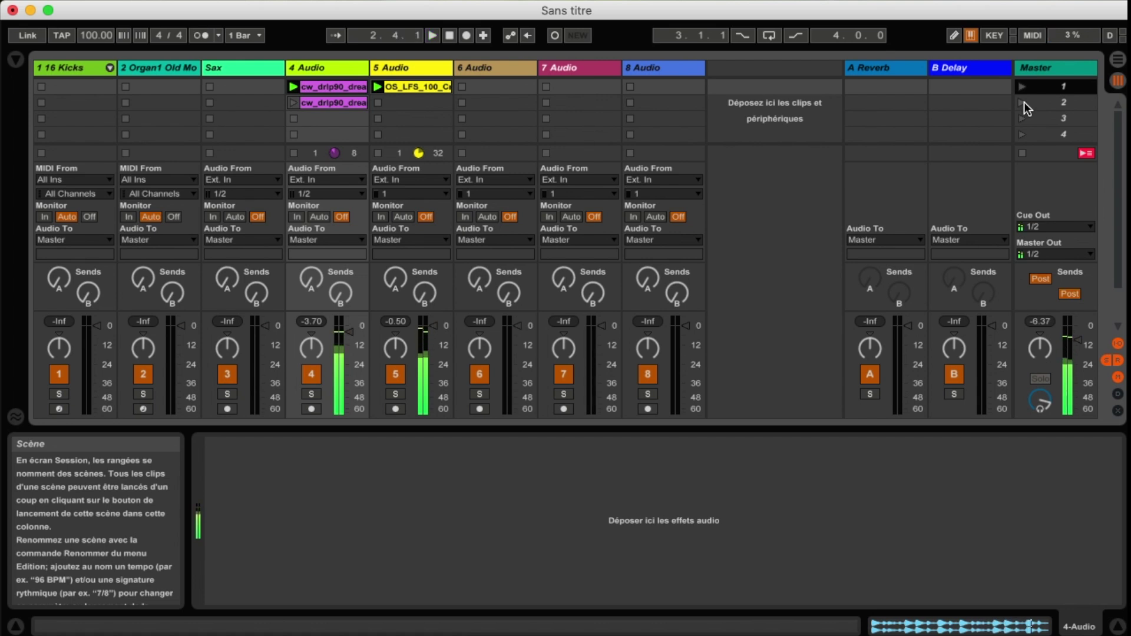
pyautogui.click(1022, 87)
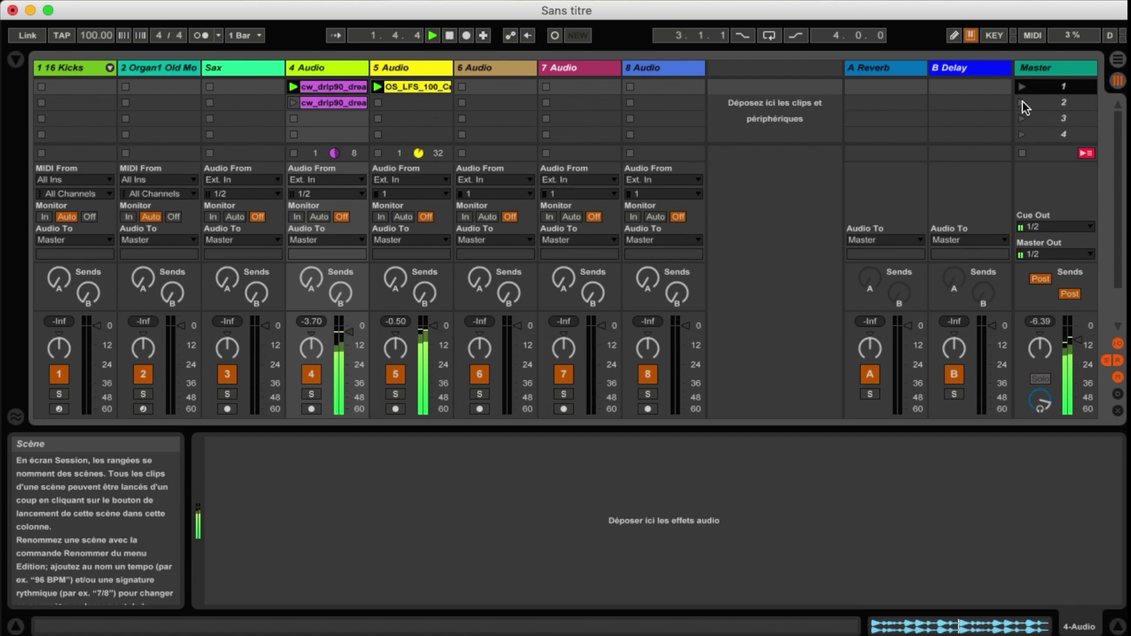
pyautogui.click(1023, 103)
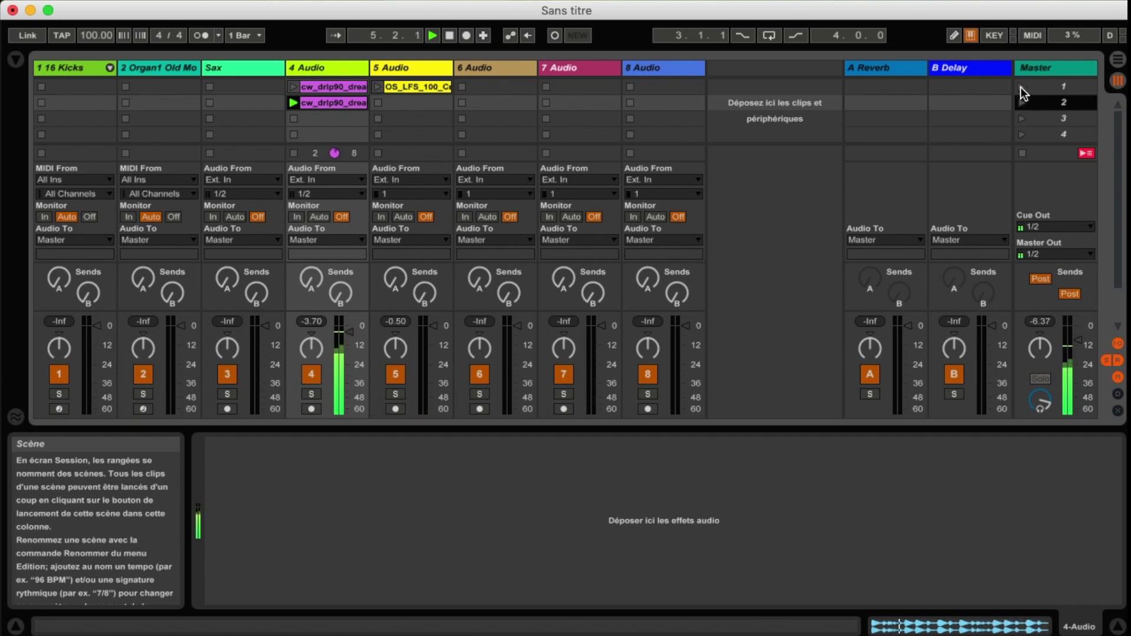
pyautogui.click(1021, 87)
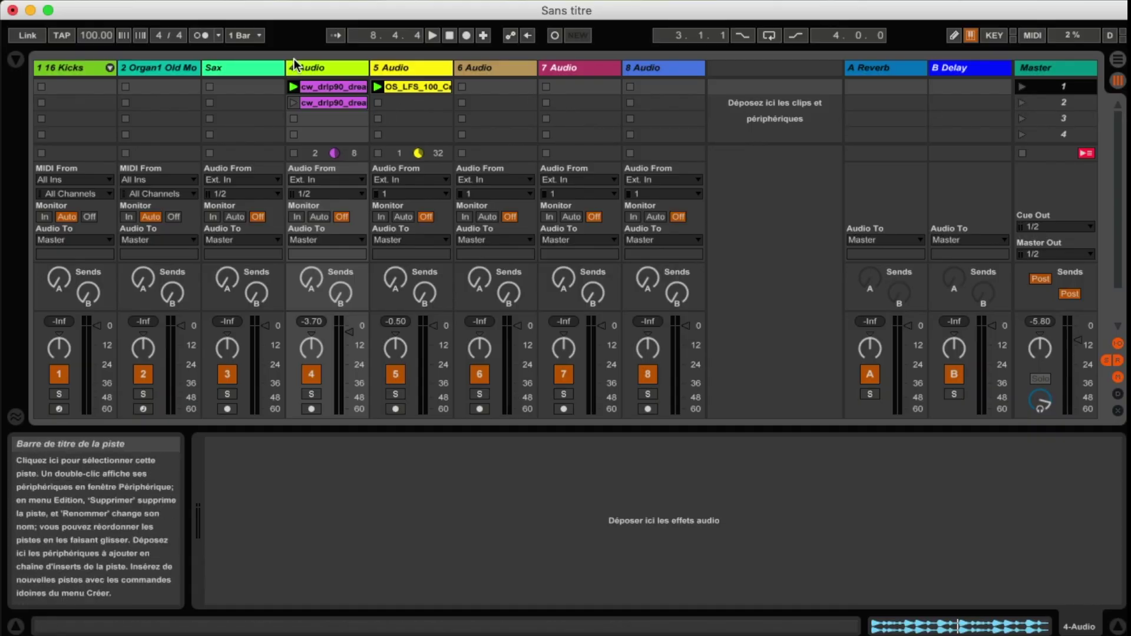
# Set the global quantization to None and alternate between scenes 2 and 1, ending on scene 2
pyautogui.click(262, 37)
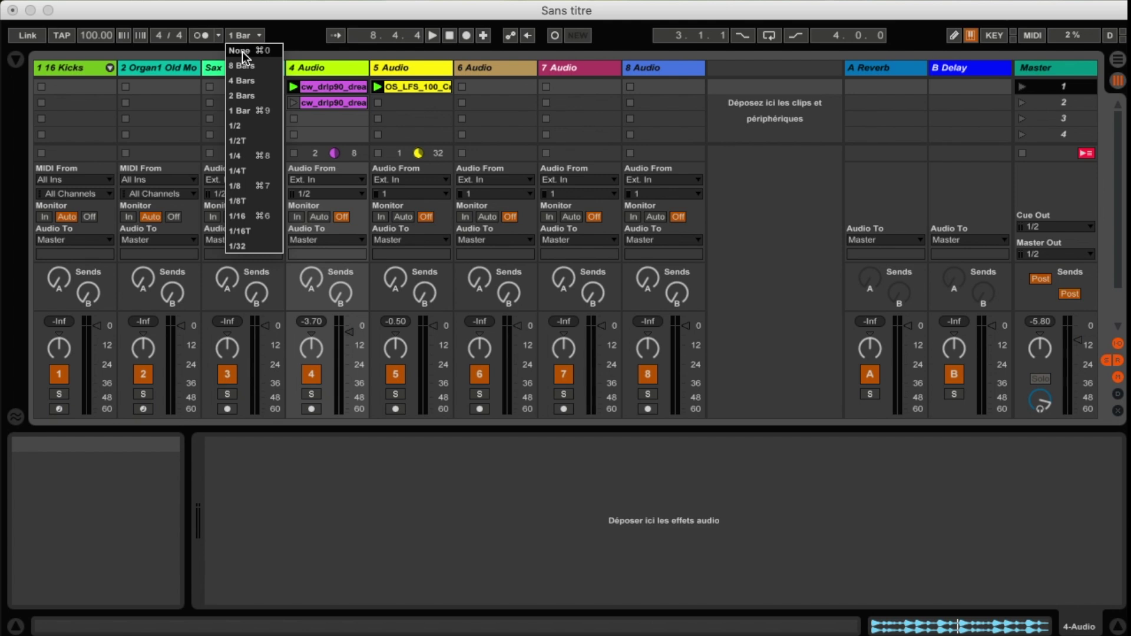
pyautogui.click(240, 51)
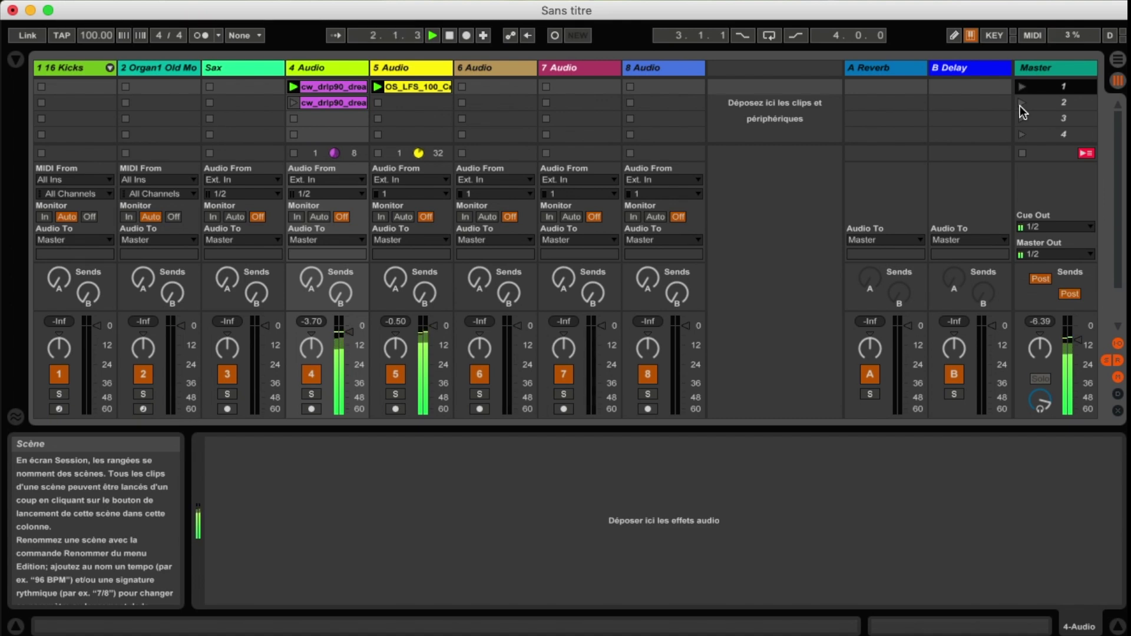
pyautogui.click(1020, 104)
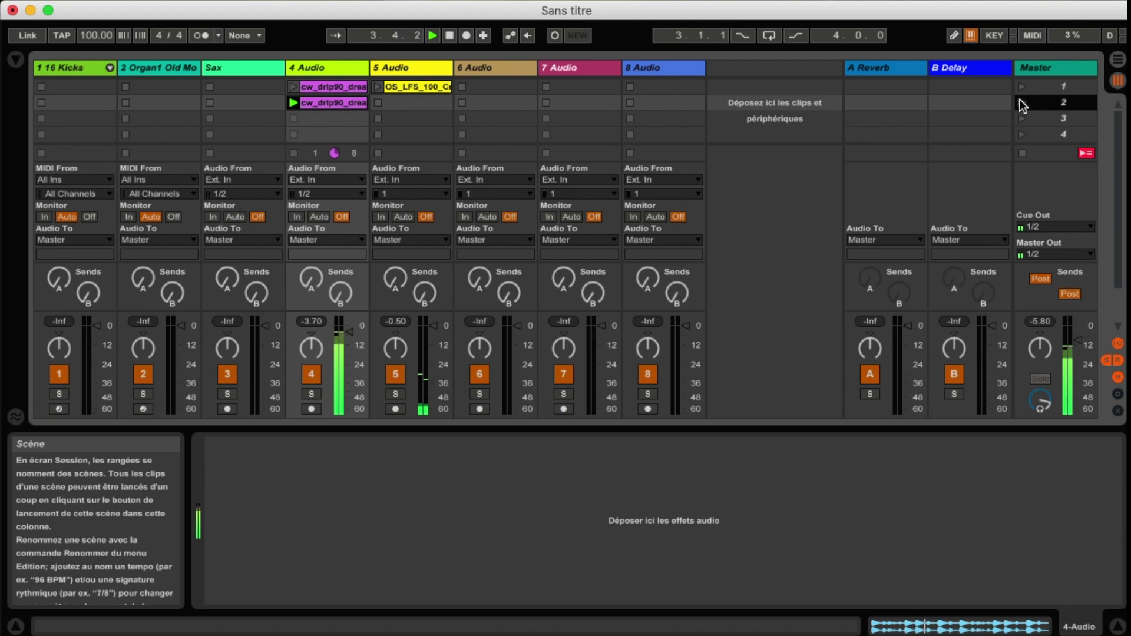
pyautogui.click(1021, 86)
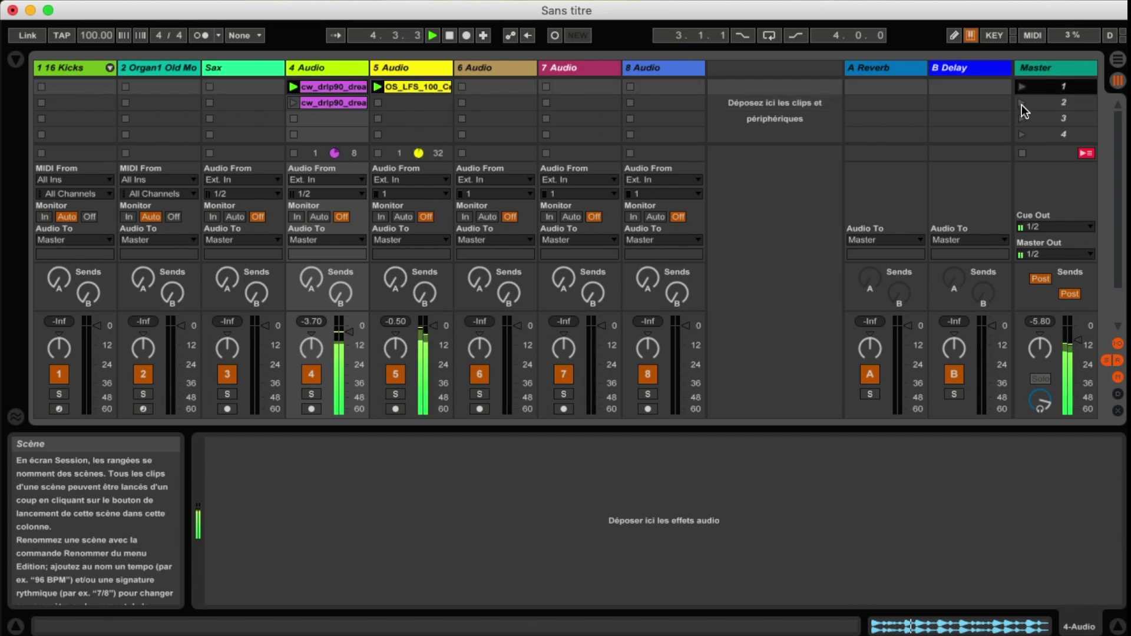
pyautogui.click(1022, 105)
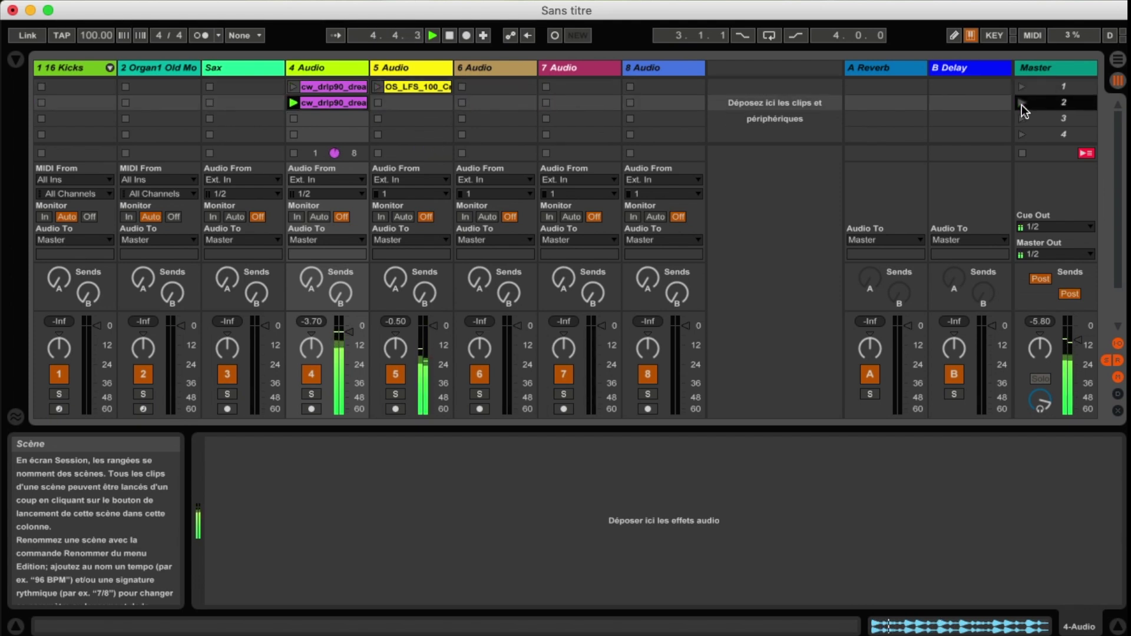
# Set the global quantization to 1 Bar and switch playback from scene 1 to scene 2
pyautogui.click(258, 36)
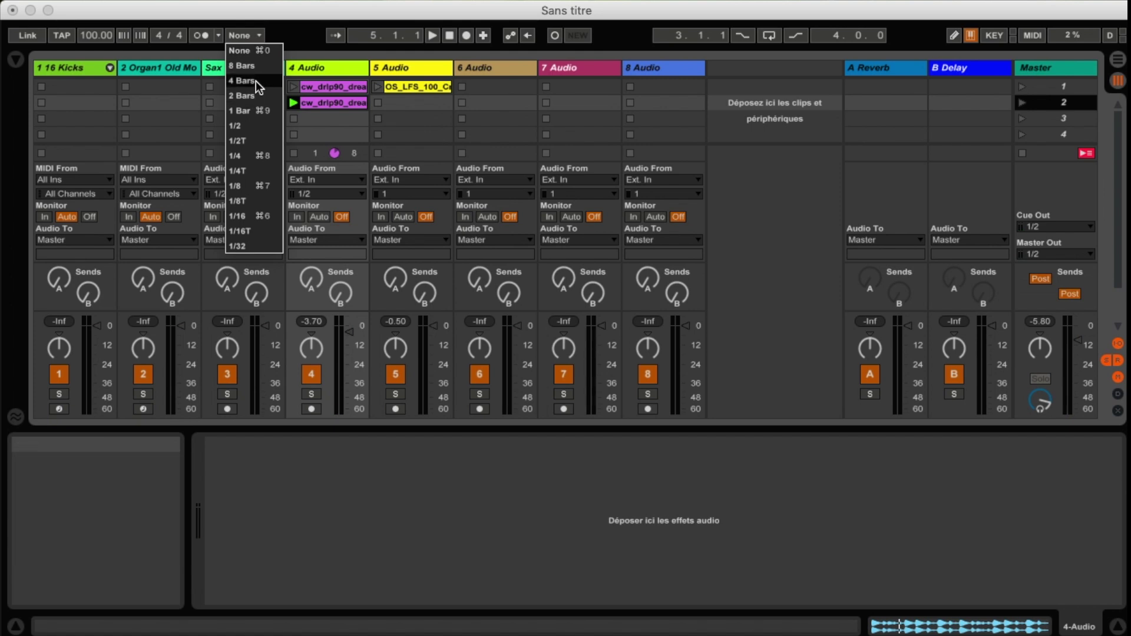
pyautogui.click(245, 111)
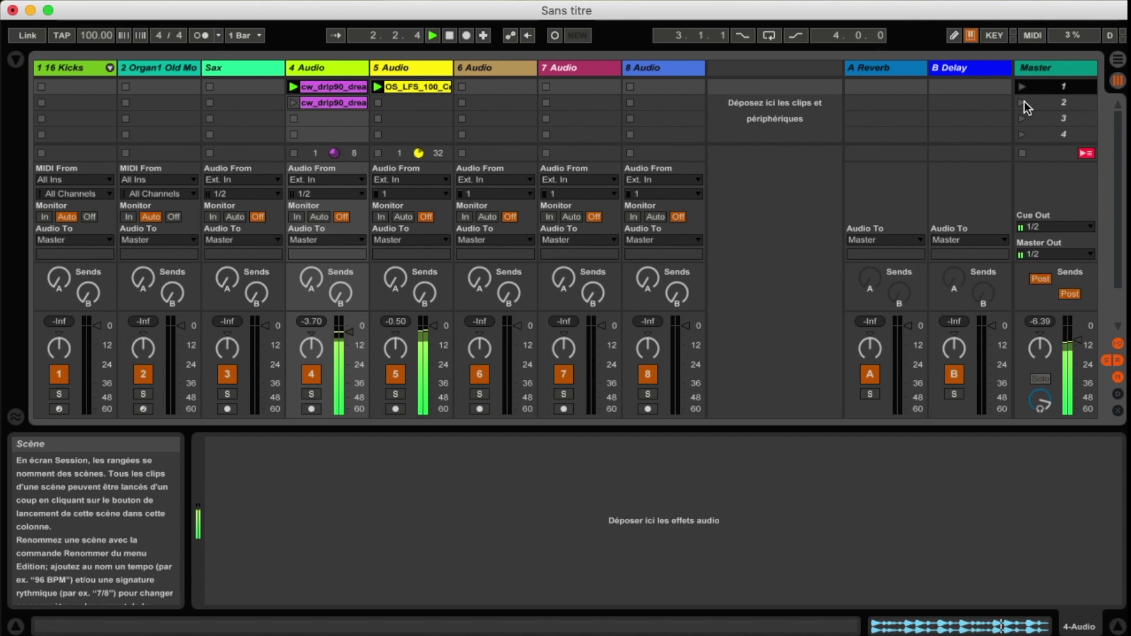
pyautogui.click(1024, 104)
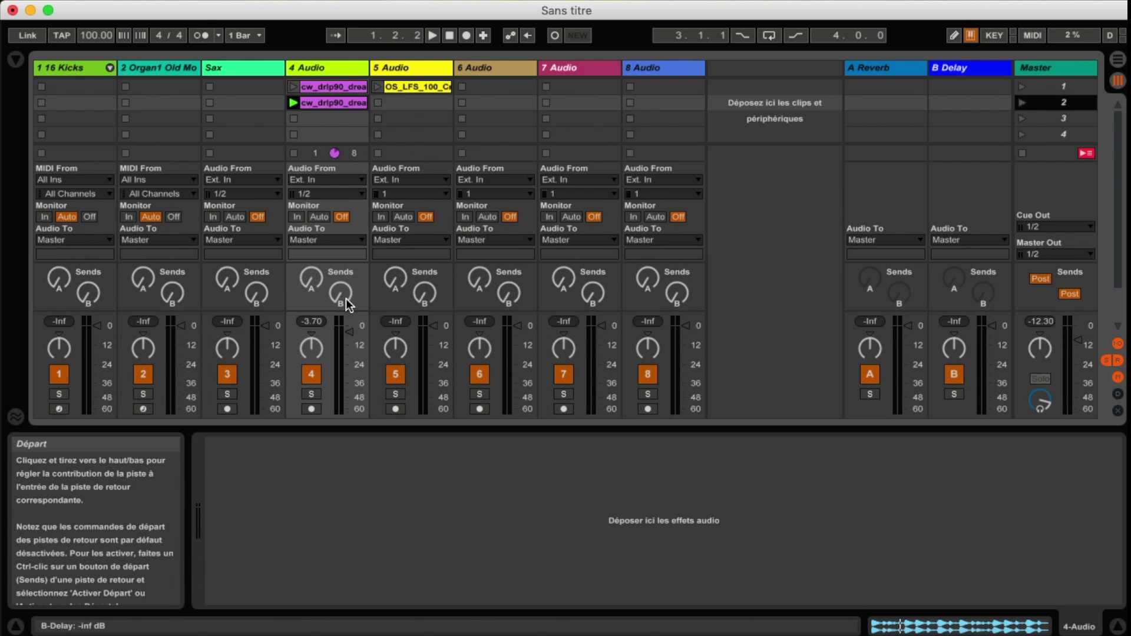
# Launch the clip on 5 Audio alone and try its Reverb and Delay sends at 0.0 dB, returning both to -inf
pyautogui.click(377, 86)
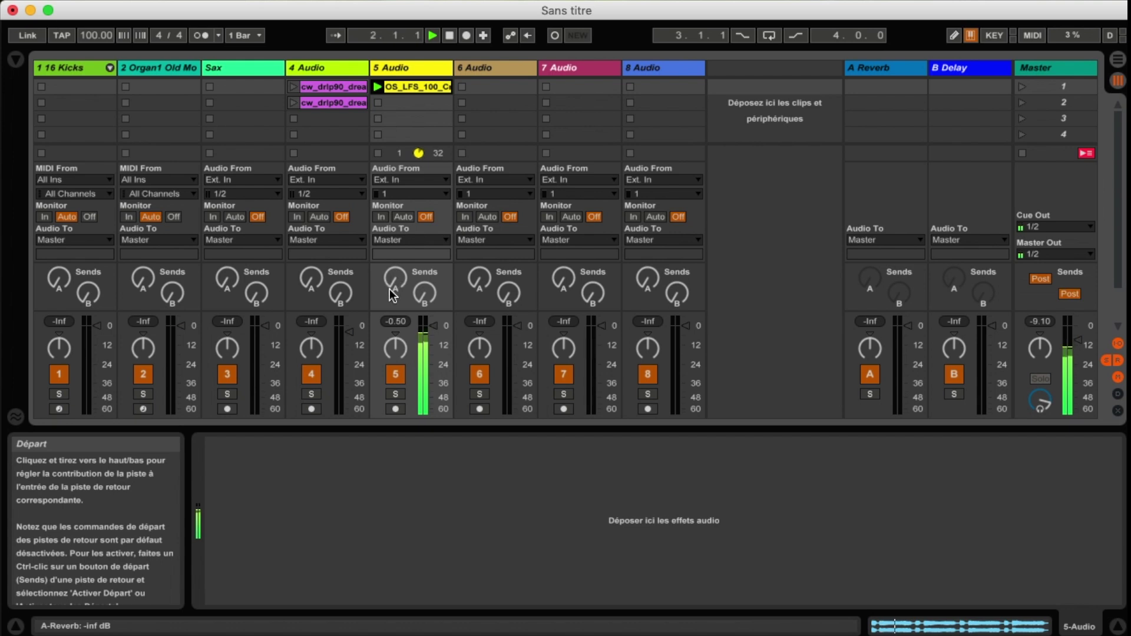
pyautogui.moveTo(394, 281); pyautogui.dragTo(394, 266)
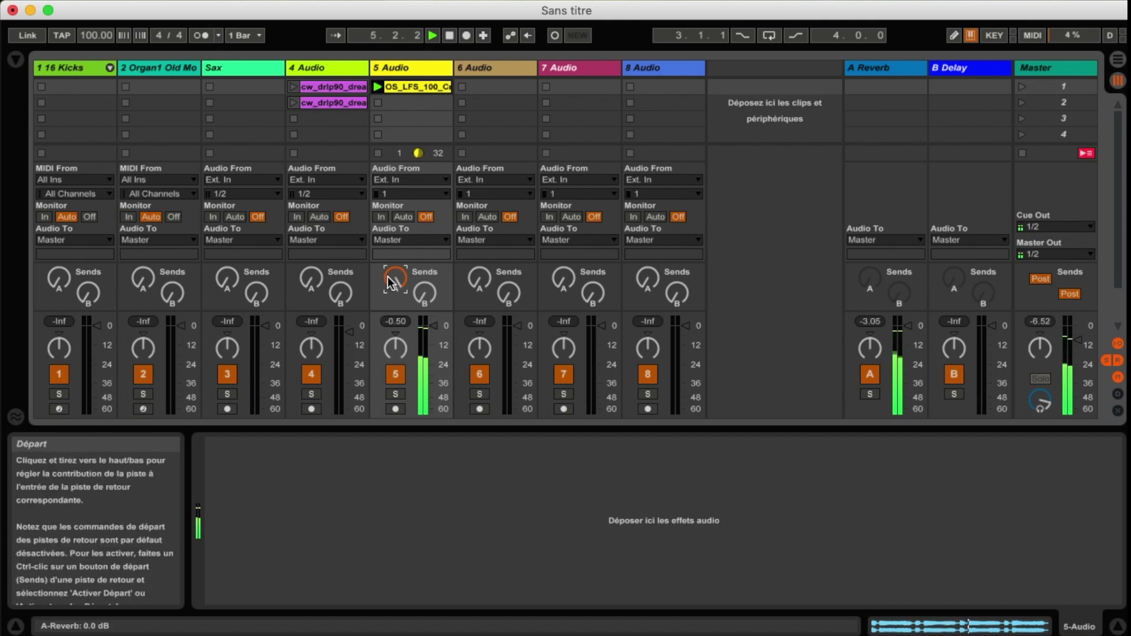
pyautogui.moveTo(425, 292); pyautogui.dragTo(424, 283)
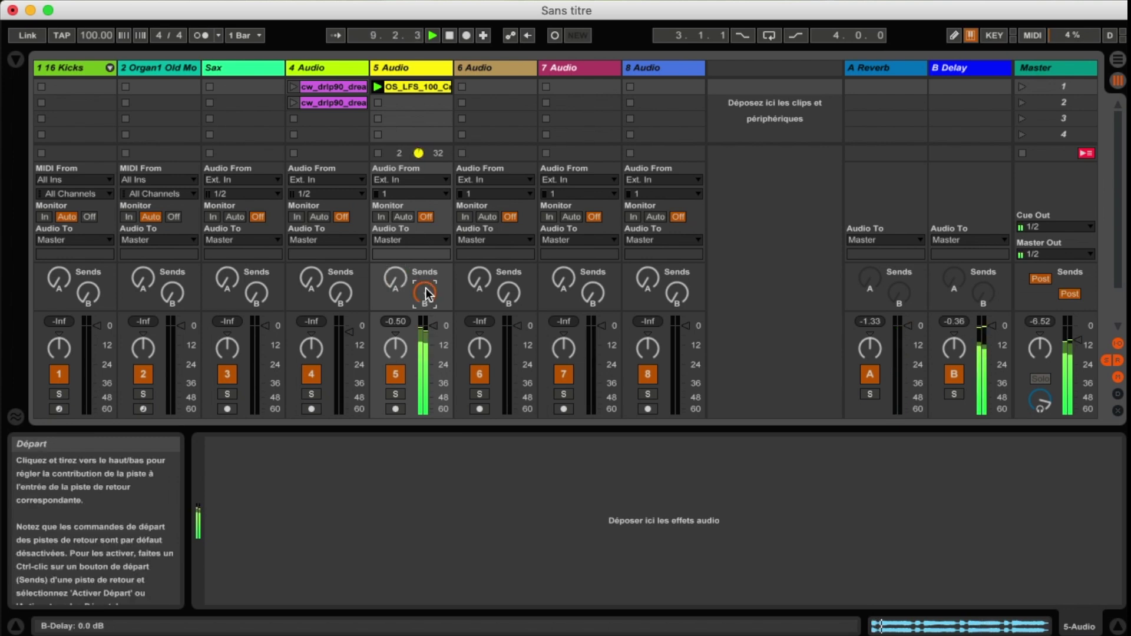
pyautogui.moveTo(424, 293); pyautogui.dragTo(425, 302)
# Play the second drum clip on 4 Audio, try its Reverb send and its Delay send at -7.6 dB, and return both sends to -inf
pyautogui.click(292, 103)
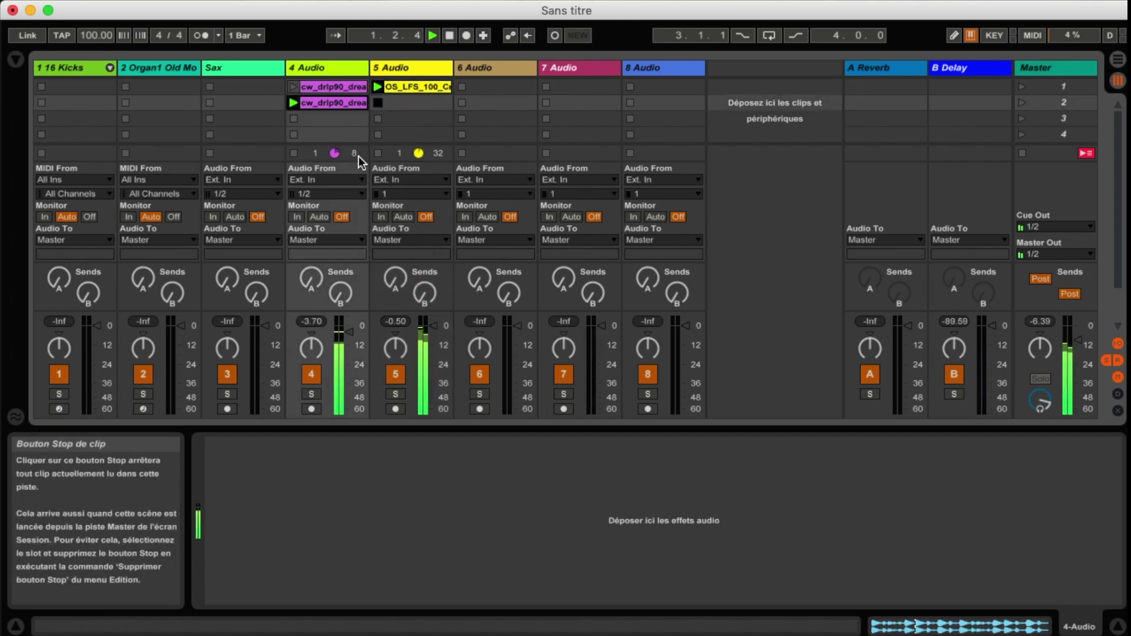
pyautogui.moveTo(314, 276); pyautogui.dragTo(314, 241)
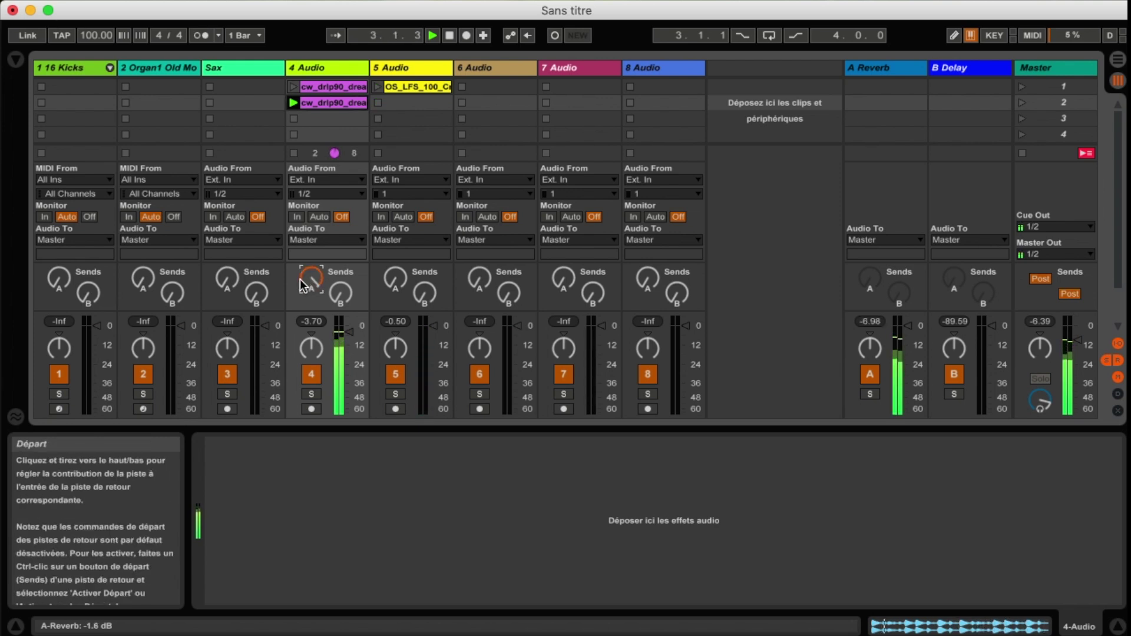
pyautogui.moveTo(306, 275); pyautogui.dragTo(342, 288)
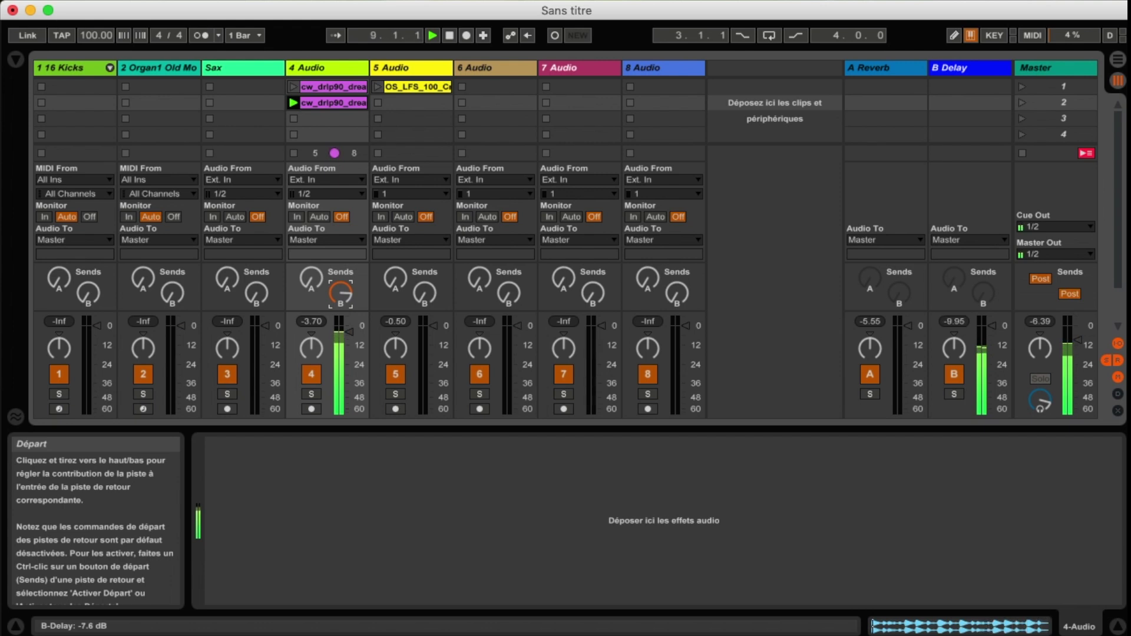
pyautogui.moveTo(341, 291); pyautogui.dragTo(342, 293)
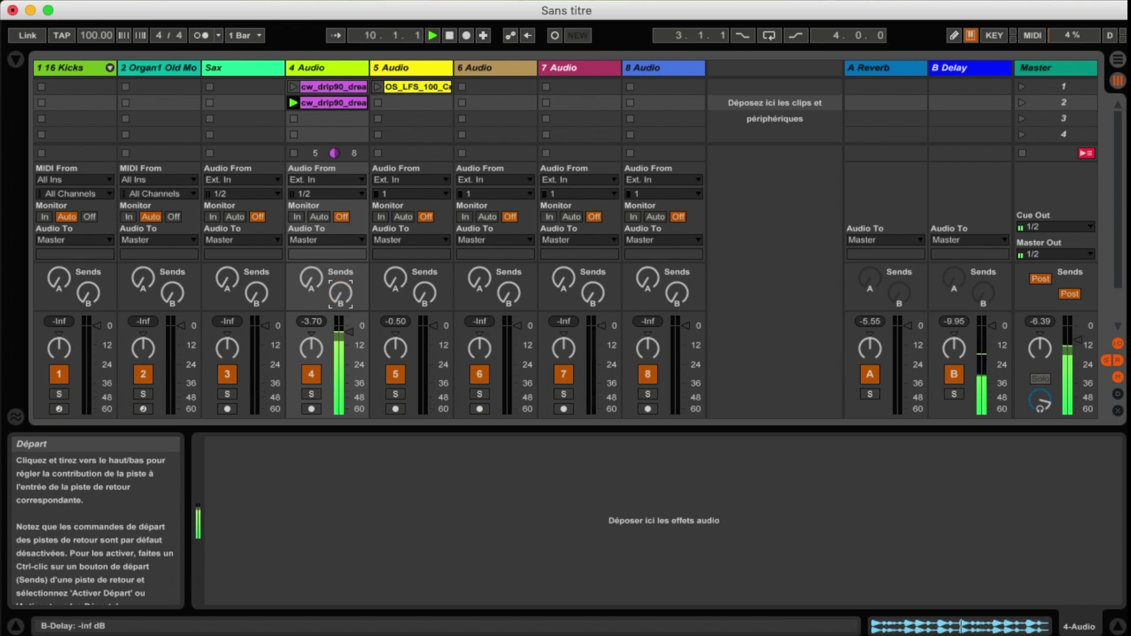
# Mute 4 Audio during playback, reactivate the track, and stop playback
pyautogui.click(312, 375)
pyautogui.press('space')
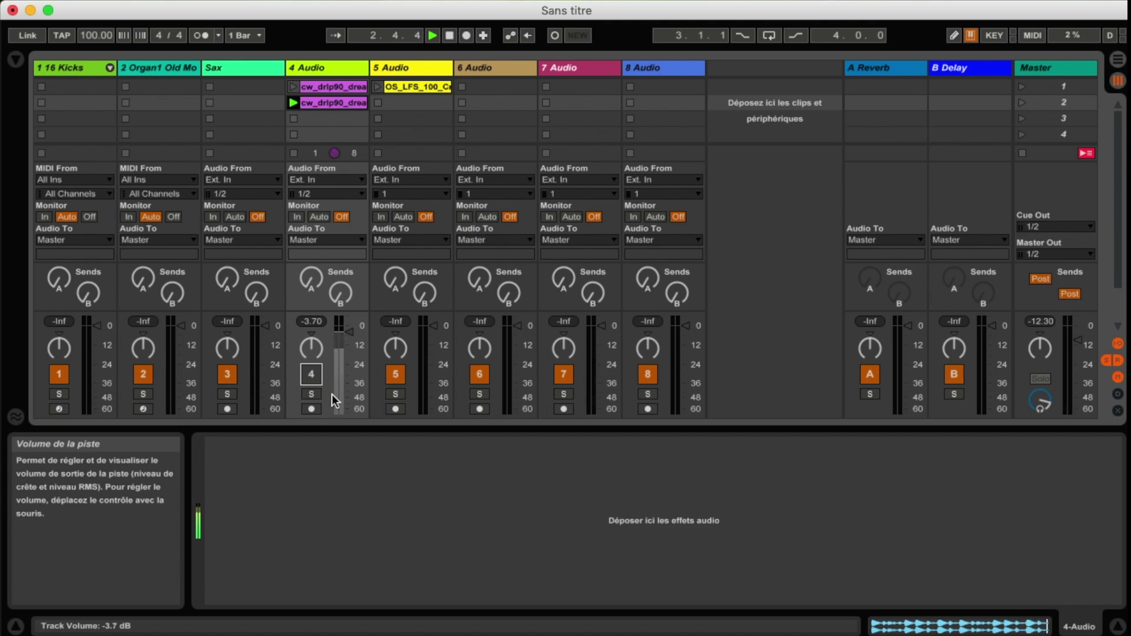
pyautogui.click(305, 376)
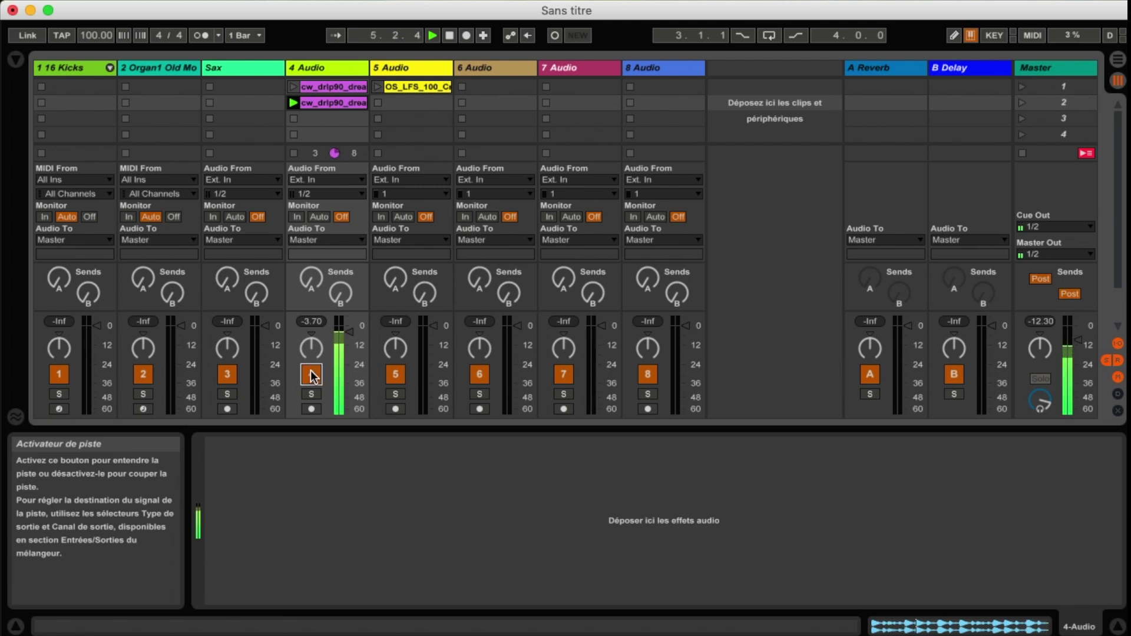
pyautogui.press('space')
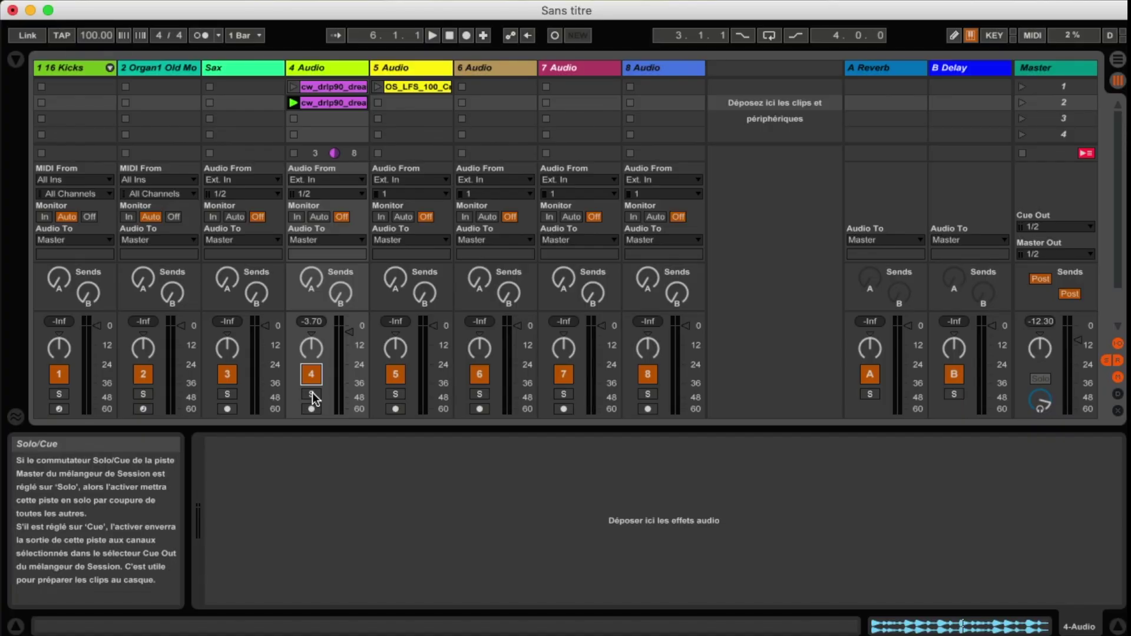
# Launch the clip on 5 Audio alongside the drum clip, and toggle solo on 4 Audio, leaving it off
pyautogui.click(377, 87)
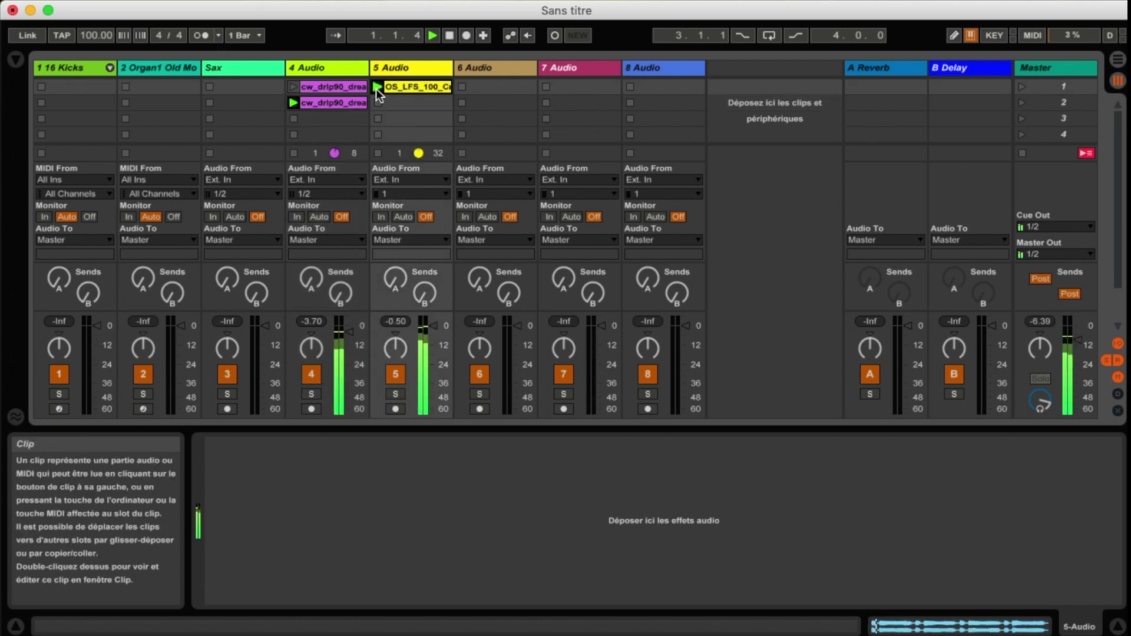
pyautogui.click(311, 394)
pyautogui.click(311, 395)
pyautogui.click(311, 395)
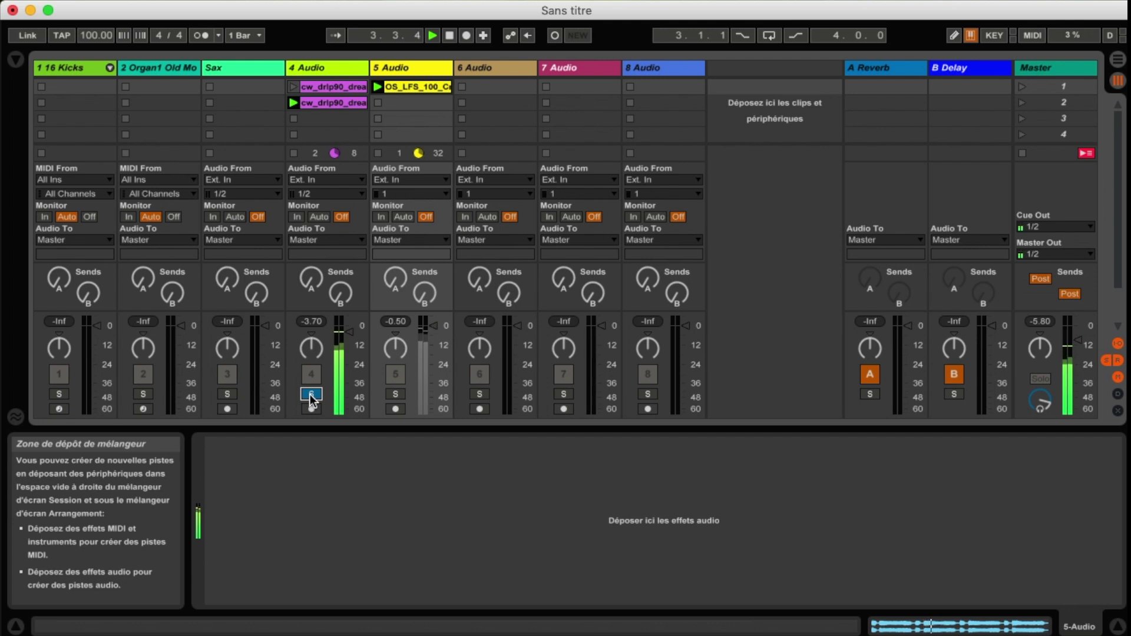
pyautogui.click(311, 395)
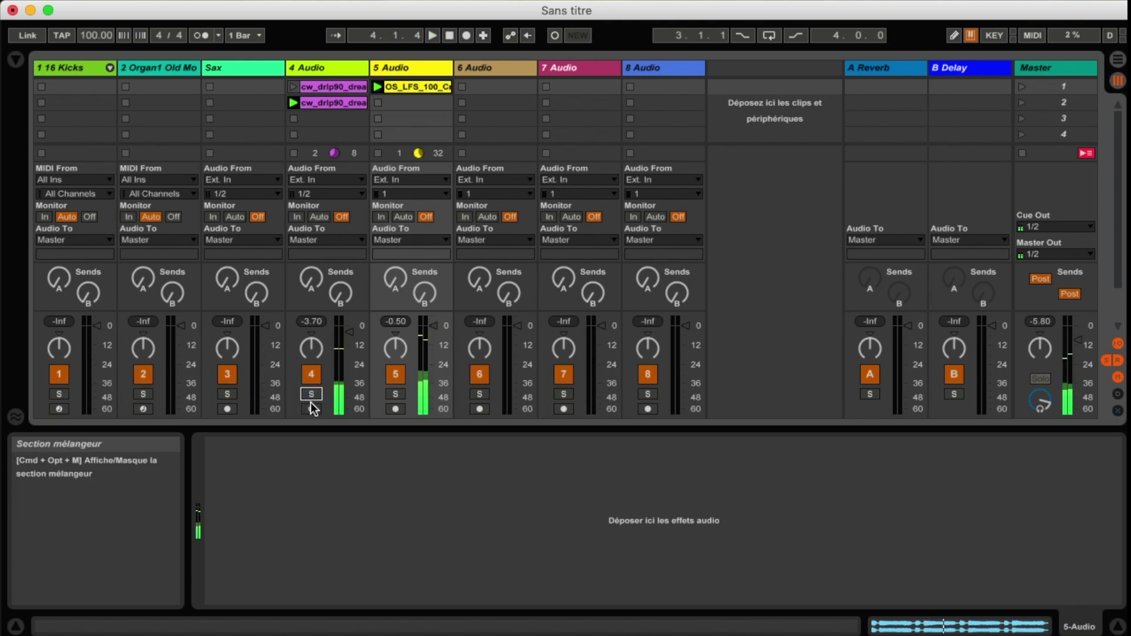
# Try the record-arm control on 4 Audio, and switch to the Arrangement view and back to the Session view
pyautogui.click(314, 409)
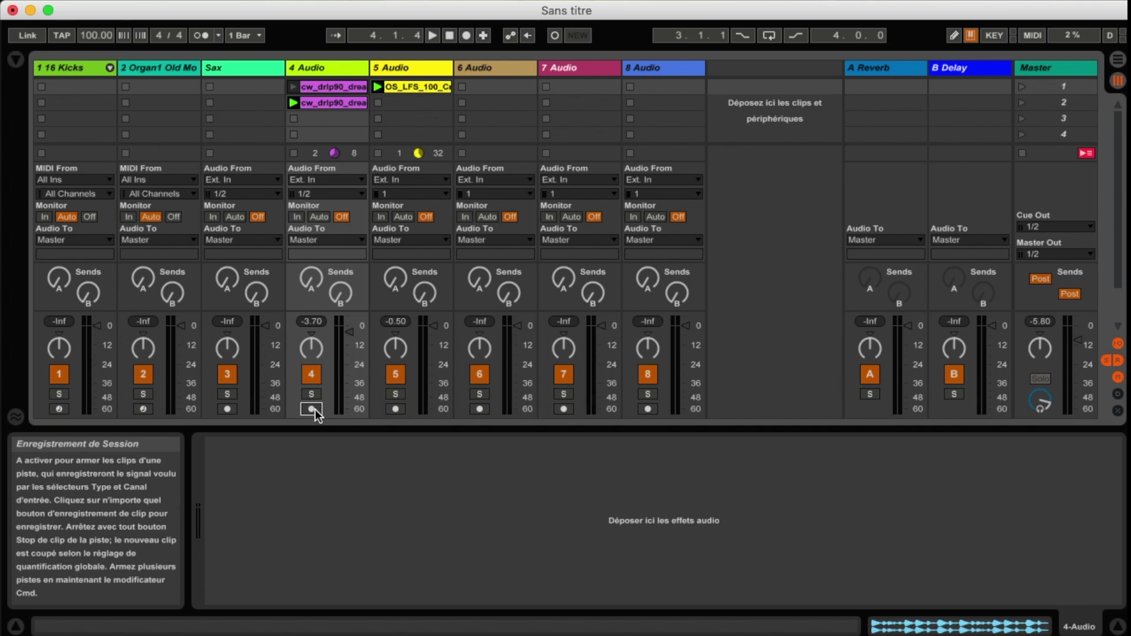
pyautogui.press('Tab')
pyautogui.press('Tab')
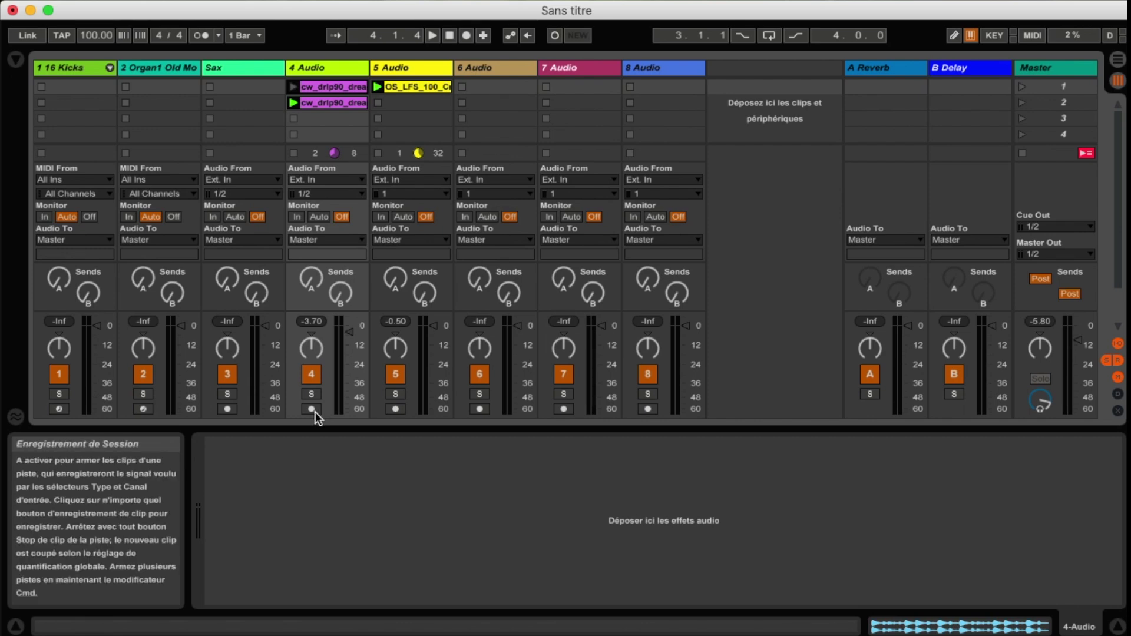